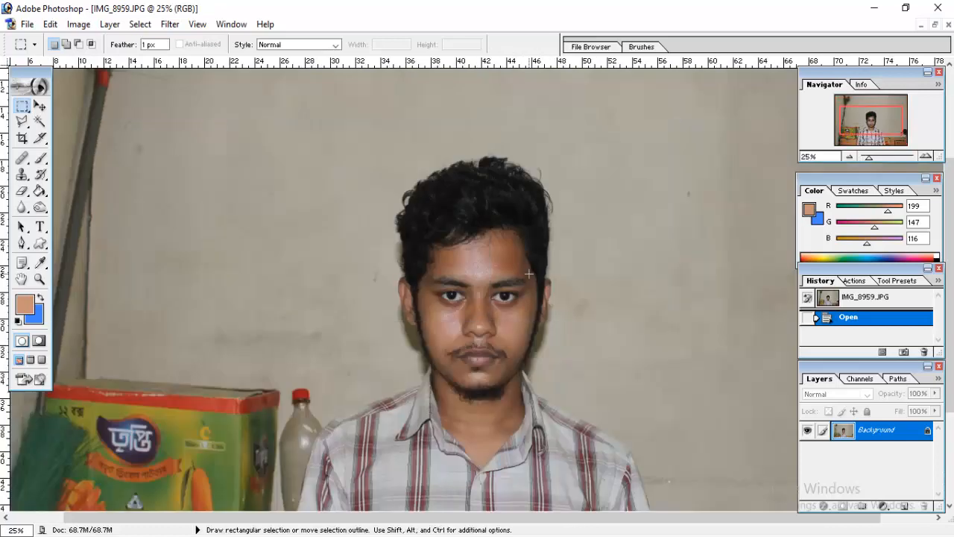
Start a Pen tool path at the collar's inner edge and trace up the left side of the neck to the jaw
scroll(528, 275, down, 3)
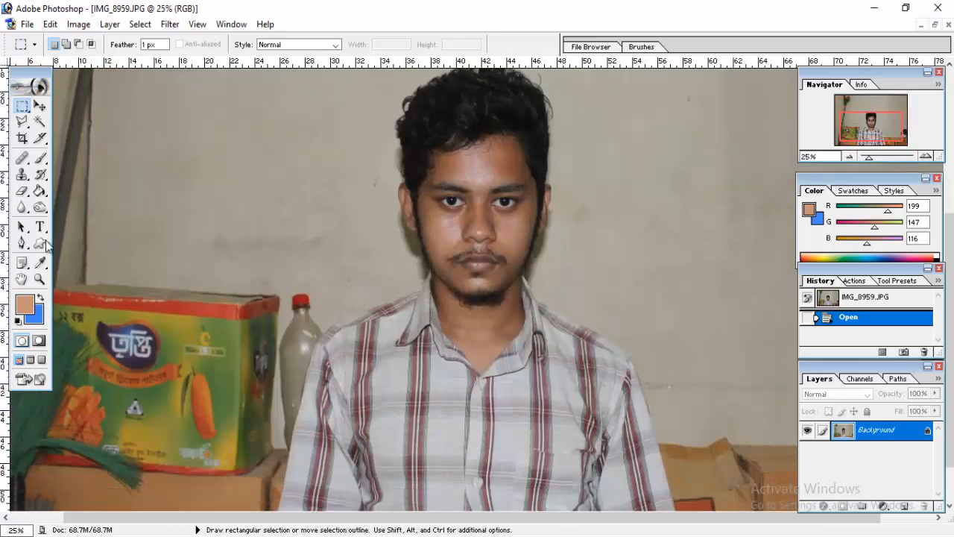
click(21, 243)
key(ctrl+plus)
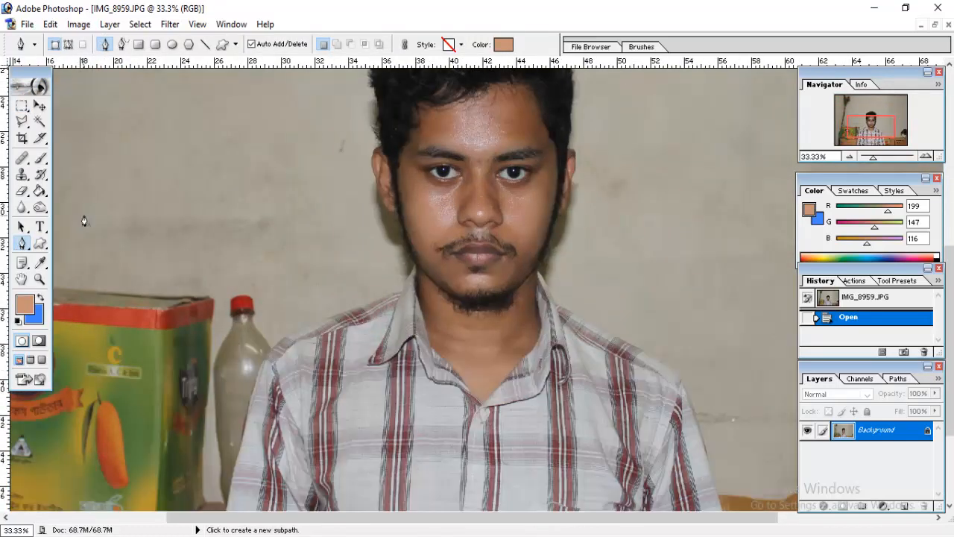
drag(21, 242, 59, 240)
scroll(313, 279, up, 2)
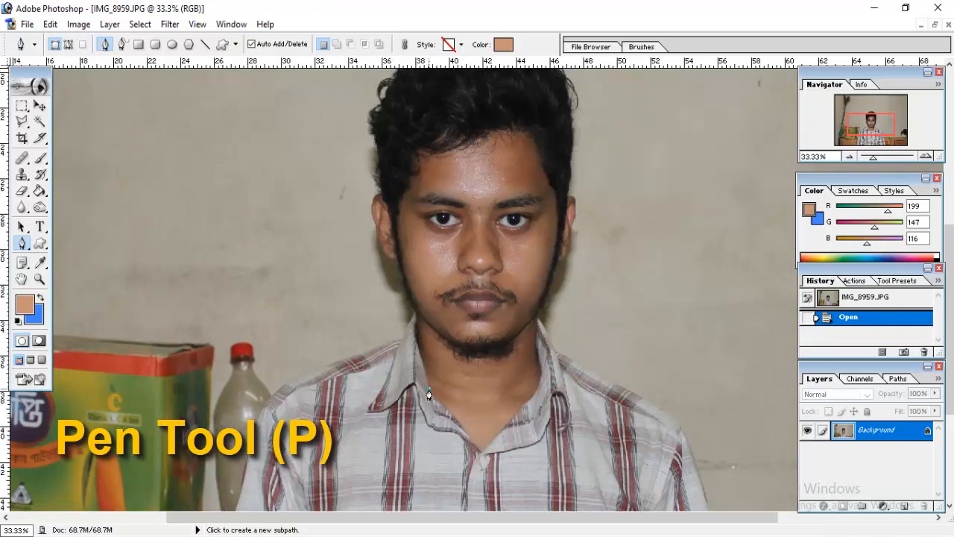
click(428, 389)
click(418, 352)
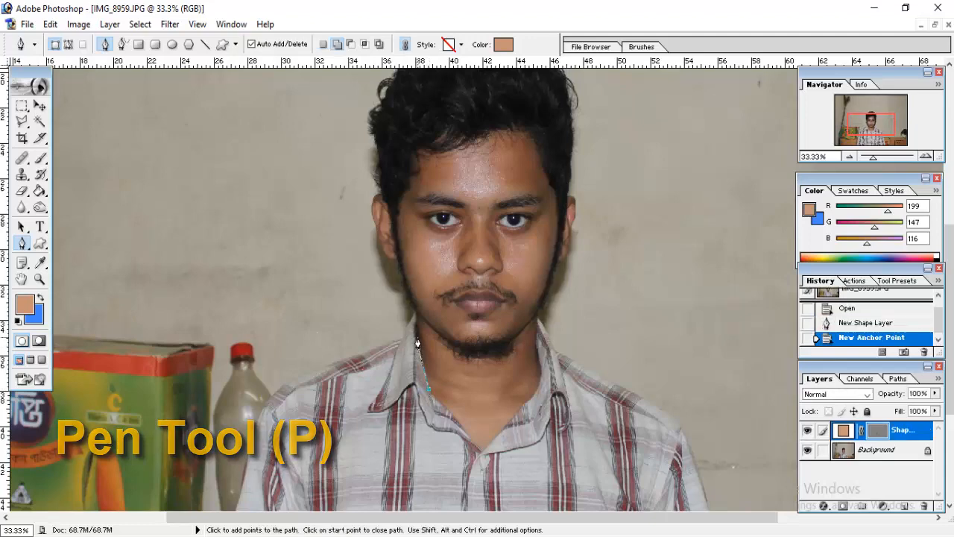
click(415, 320)
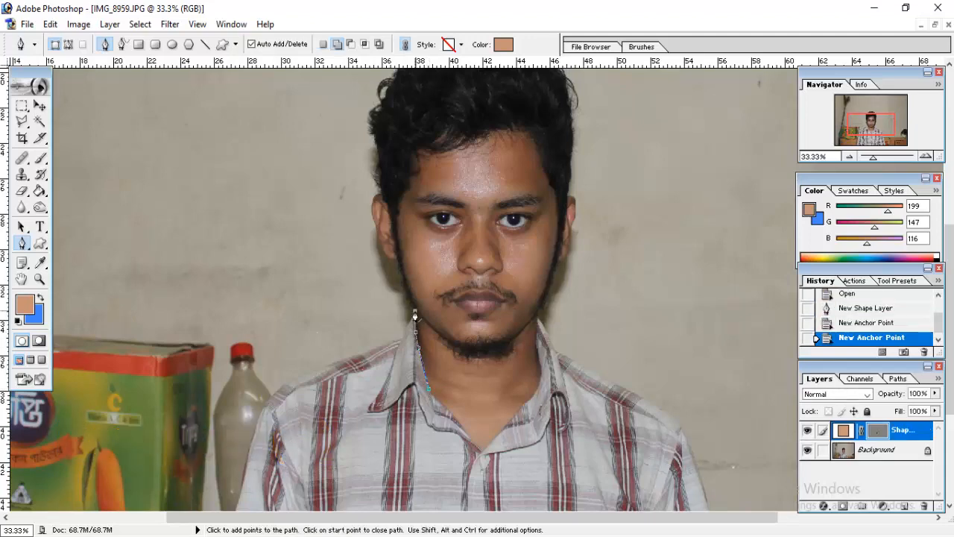
Set the shape layer's opacity to 0%
key(ctrl+plus)
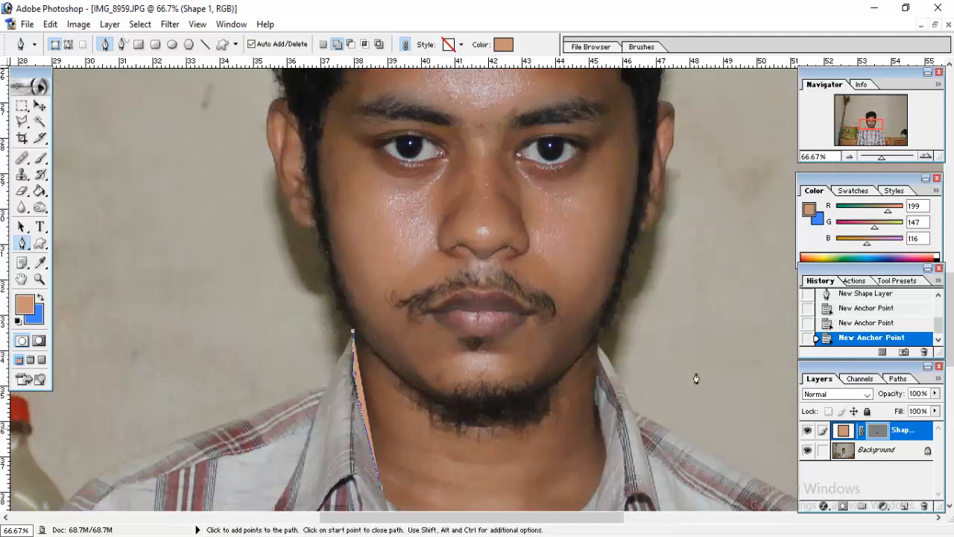
click(934, 393)
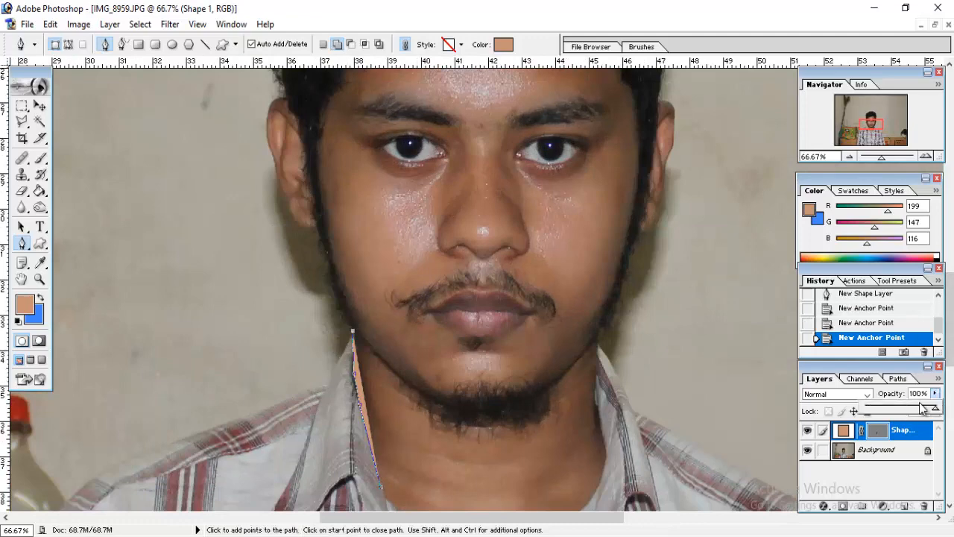
drag(904, 412, 823, 422)
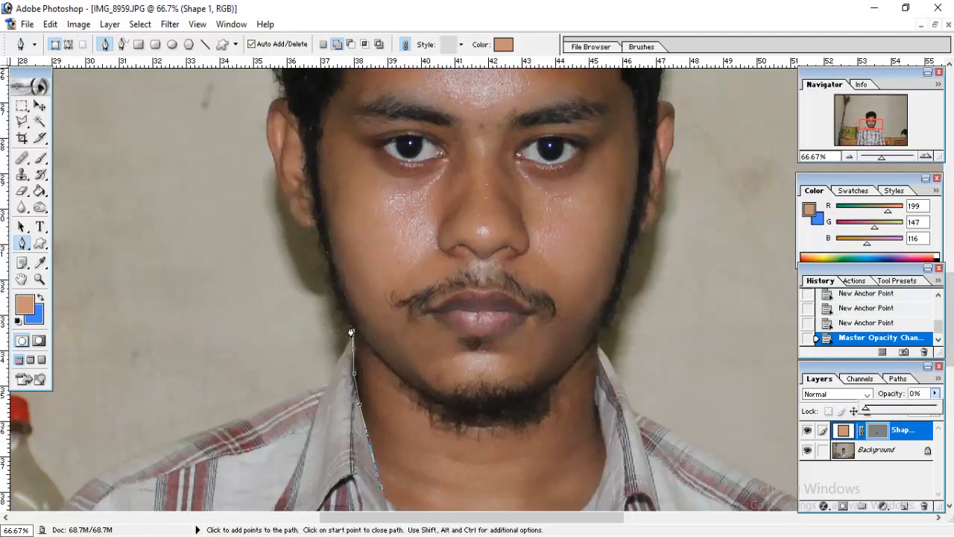
Continue the path up the left jawline and around the left ear to the hairline above it
drag(318, 230, 310, 183)
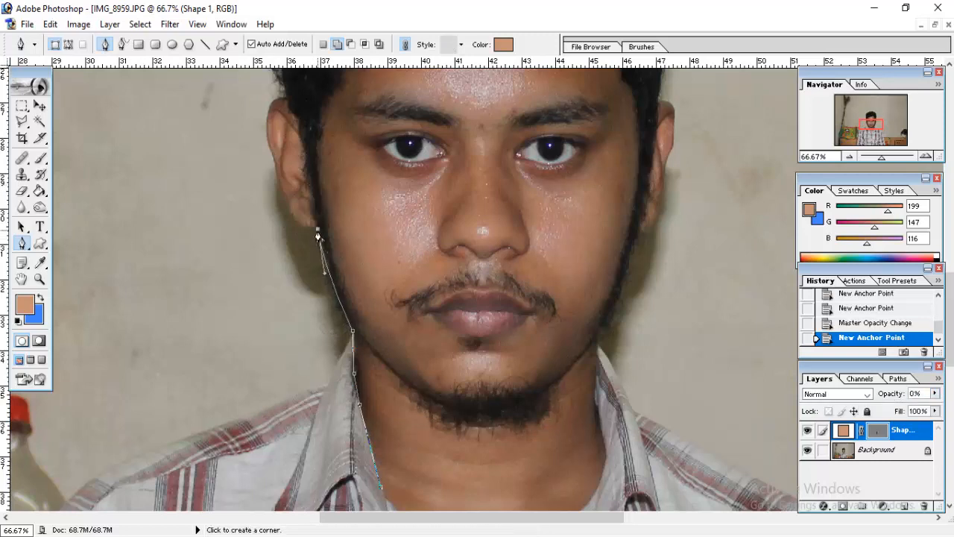
click(318, 229)
scroll(314, 245, up, 2)
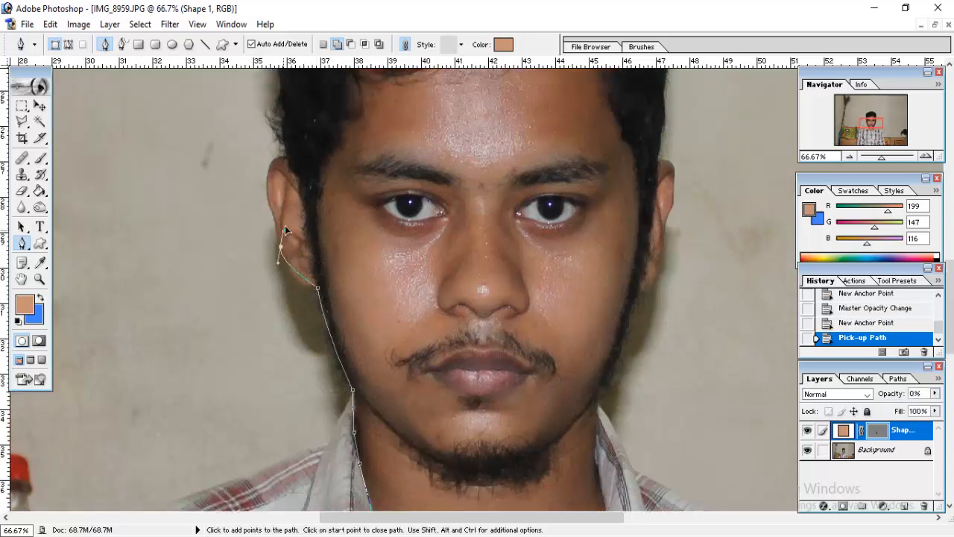
drag(270, 205, 270, 206)
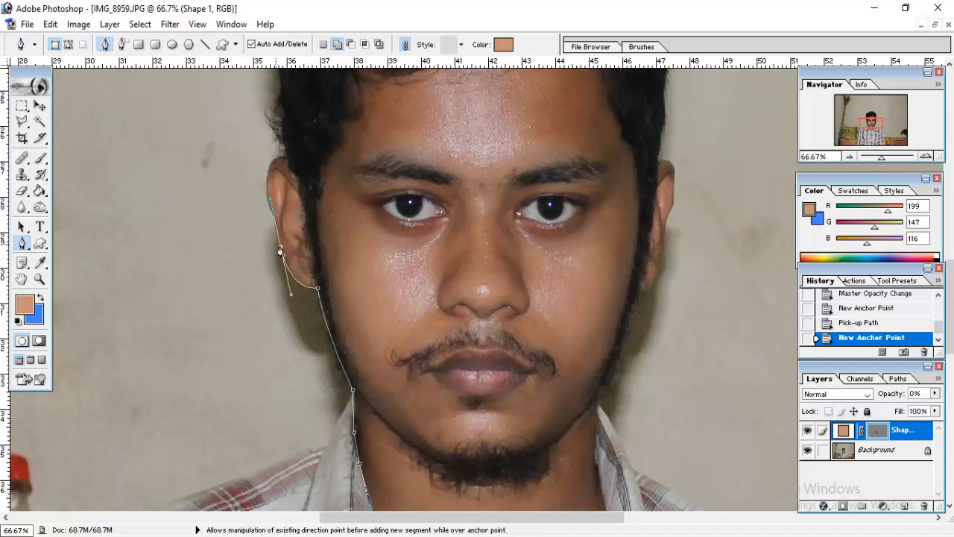
click(280, 246)
drag(284, 159, 317, 166)
click(287, 162)
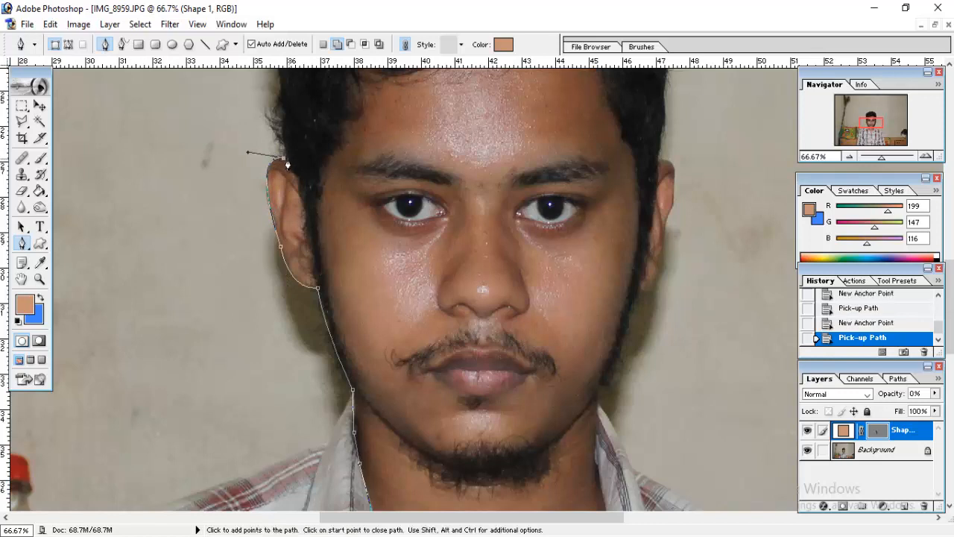
click(286, 166)
Trace curved path segments just inside the hair's outline, from above the left ear over the crown to the upper right side
scroll(287, 167, up, 5)
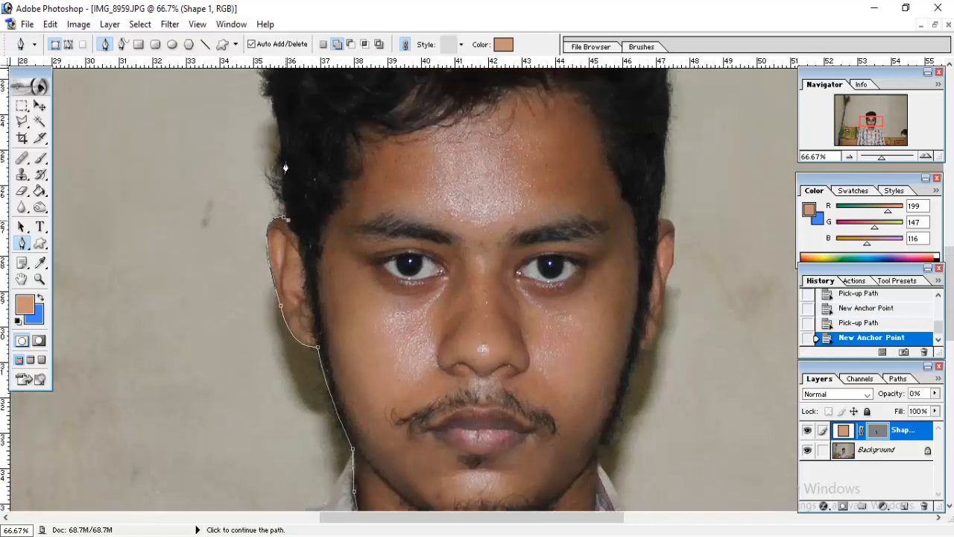
scroll(328, 234, up, 1)
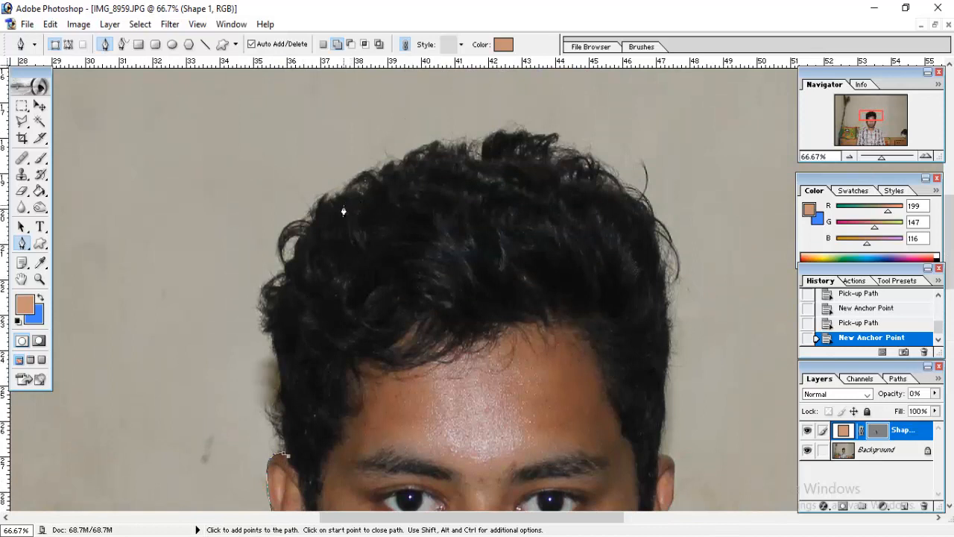
drag(343, 206, 432, 147)
alt+click(344, 205)
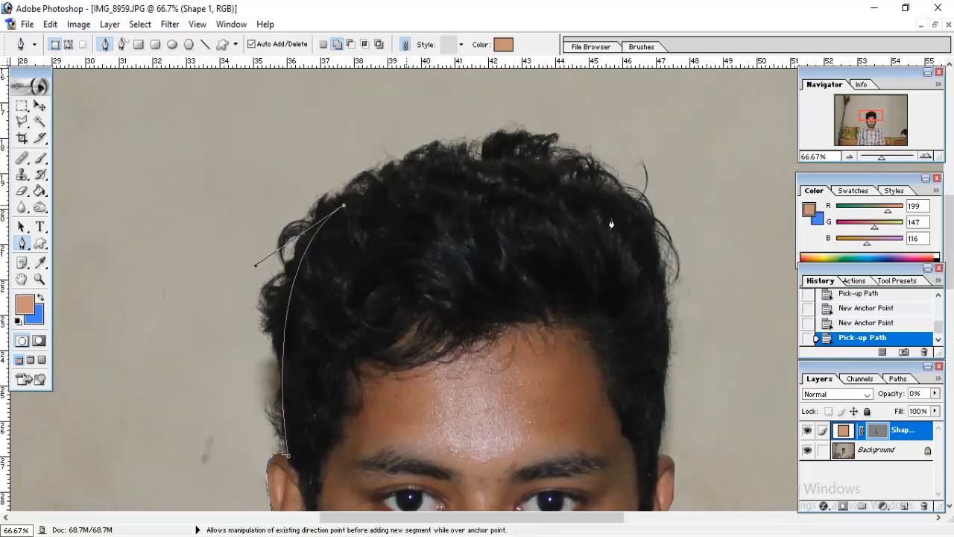
drag(526, 162, 619, 181)
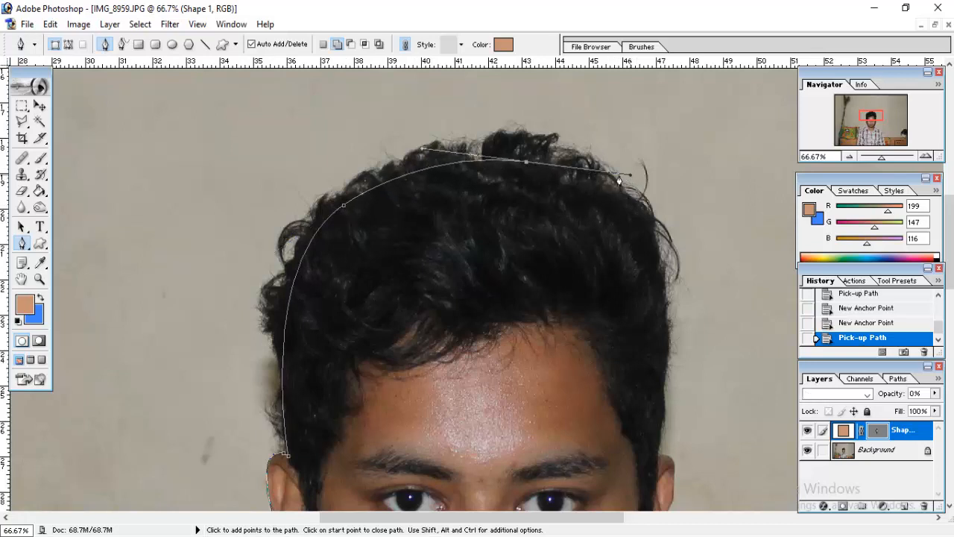
alt+click(527, 162)
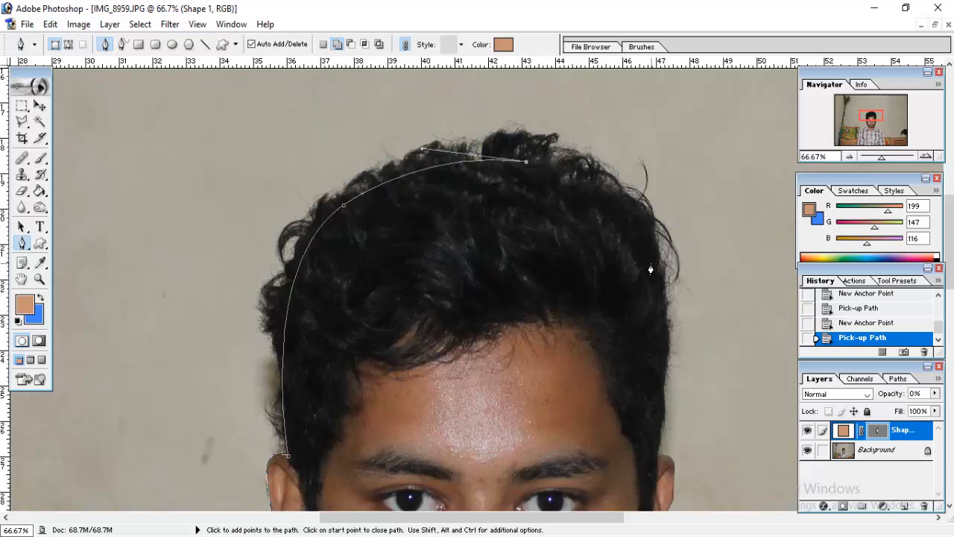
drag(658, 261, 693, 345)
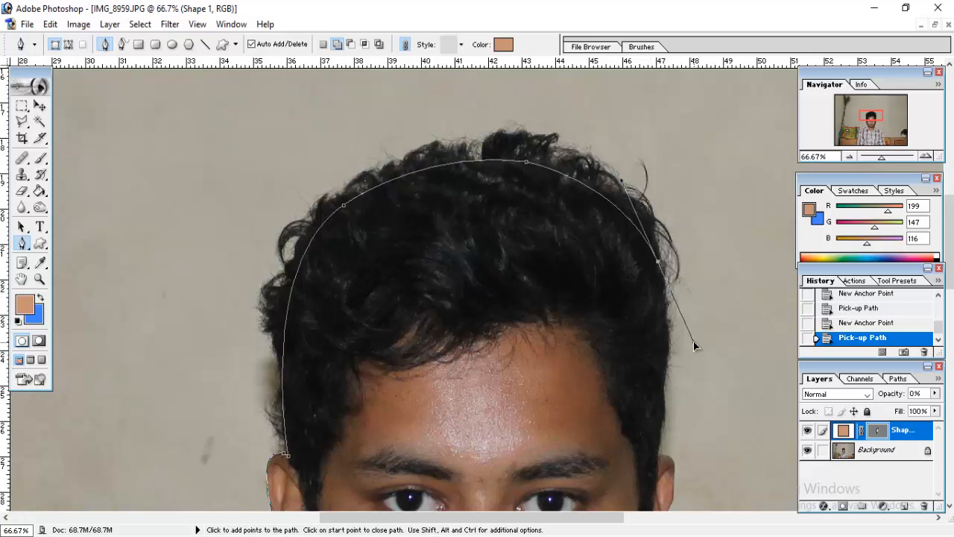
alt+click(658, 263)
Extend the path down the right side of the hair to the top of the right ear
key(ctrl+minus)
scroll(659, 268, down, 4)
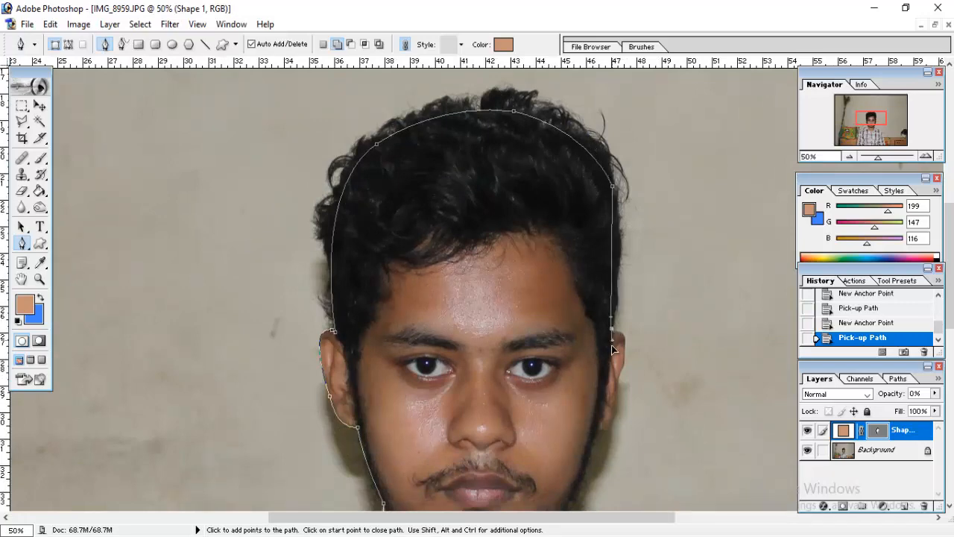
drag(611, 349, 600, 416)
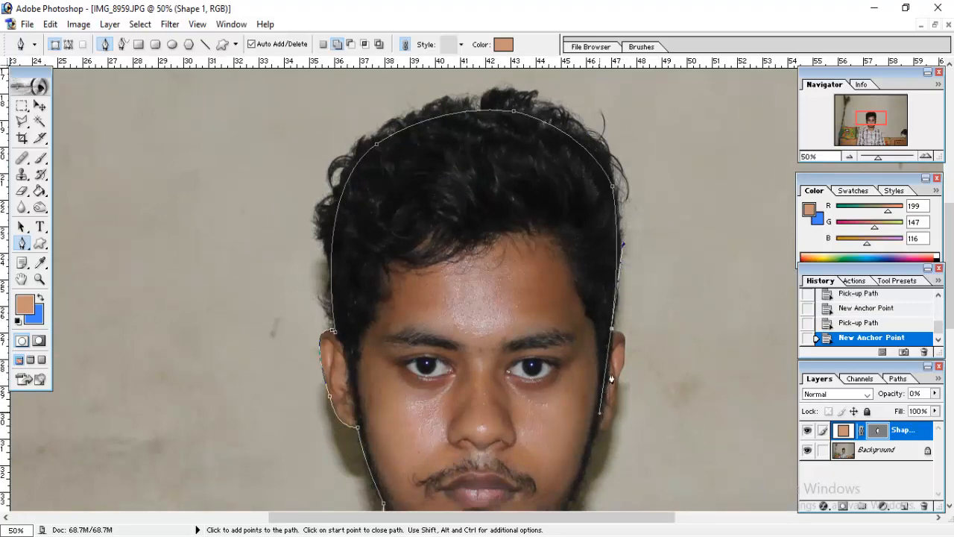
alt+click(611, 331)
key(ctrl+plus)
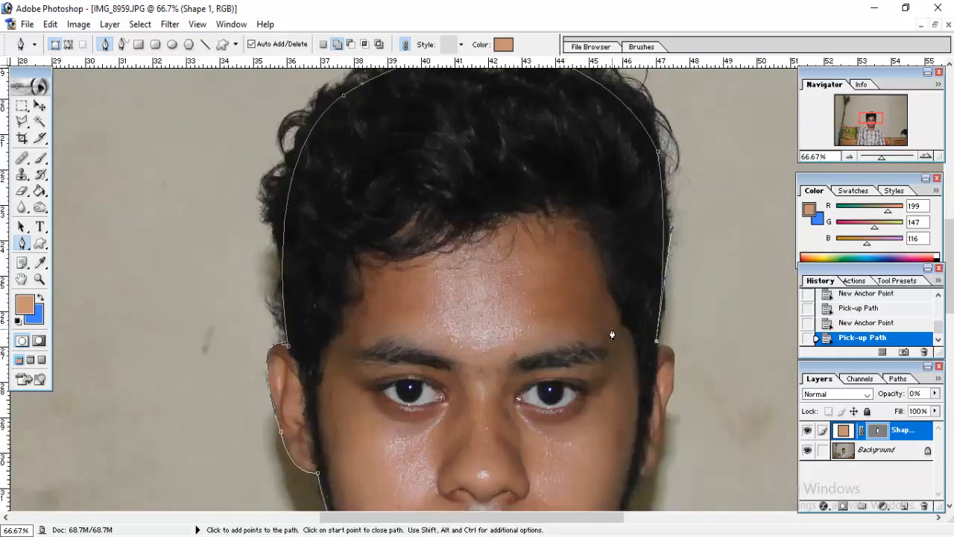
Trace the path around the right ear to the earlobe, replacing the misplaced lobe point and nudging the last point down
scroll(681, 303, down, 4)
click(656, 234)
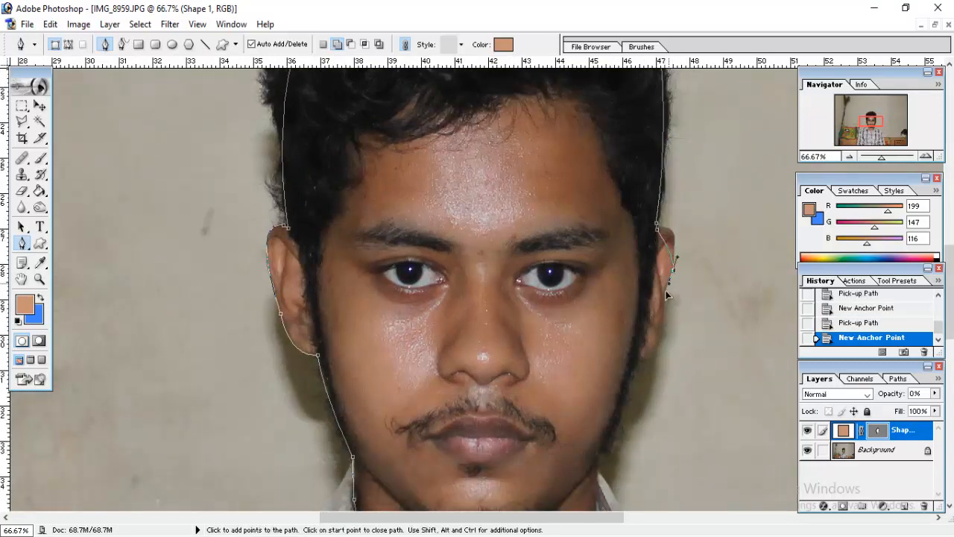
drag(672, 270, 668, 330)
click(673, 271)
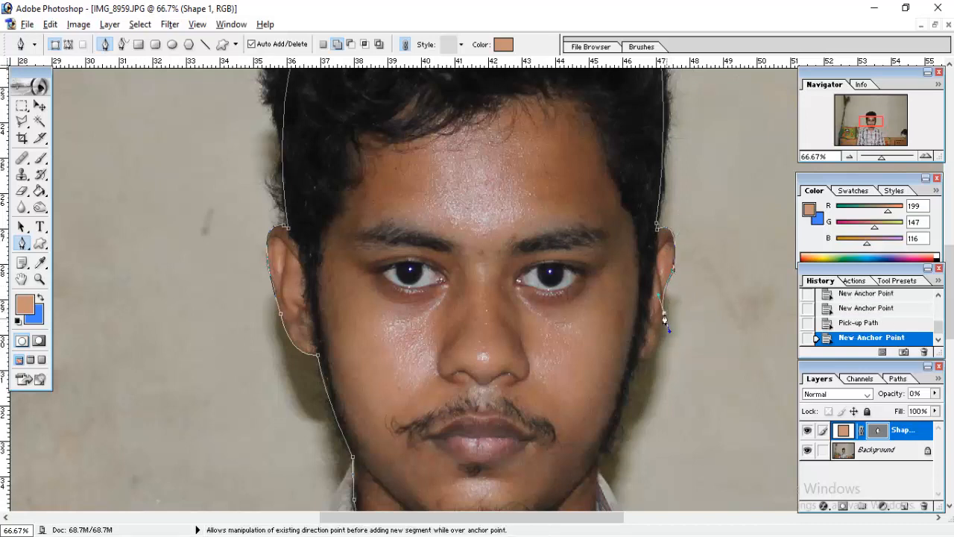
click(664, 314)
click(647, 359)
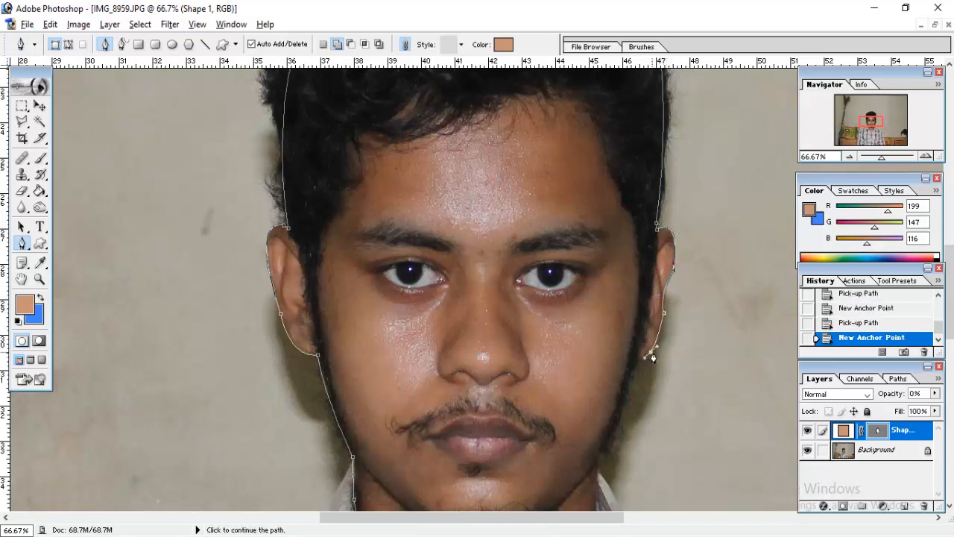
key(ctrl+z)
click(640, 358)
click(641, 363)
key(Down)
scroll(630, 376, down, 2)
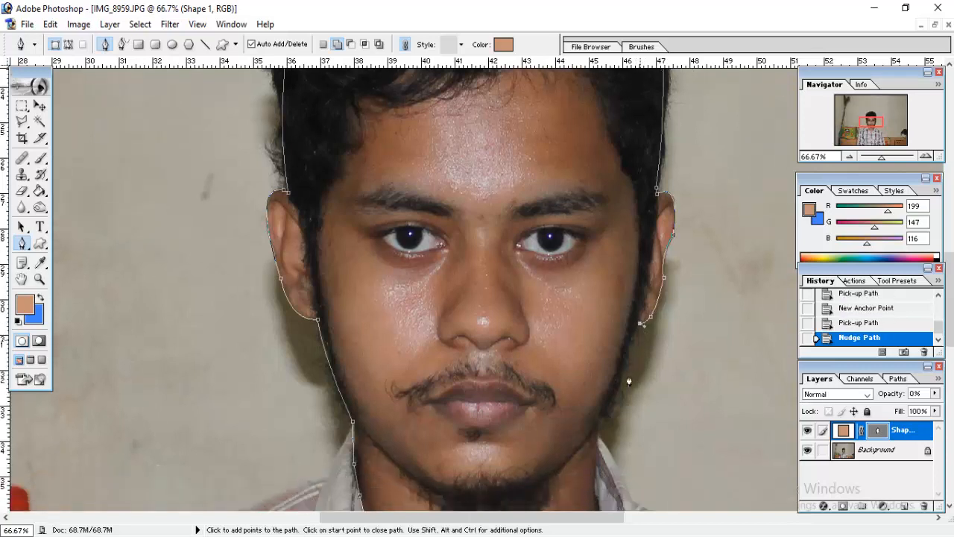
Continue the path down the right jawline to where it meets the shirt collar
drag(604, 421, 587, 452)
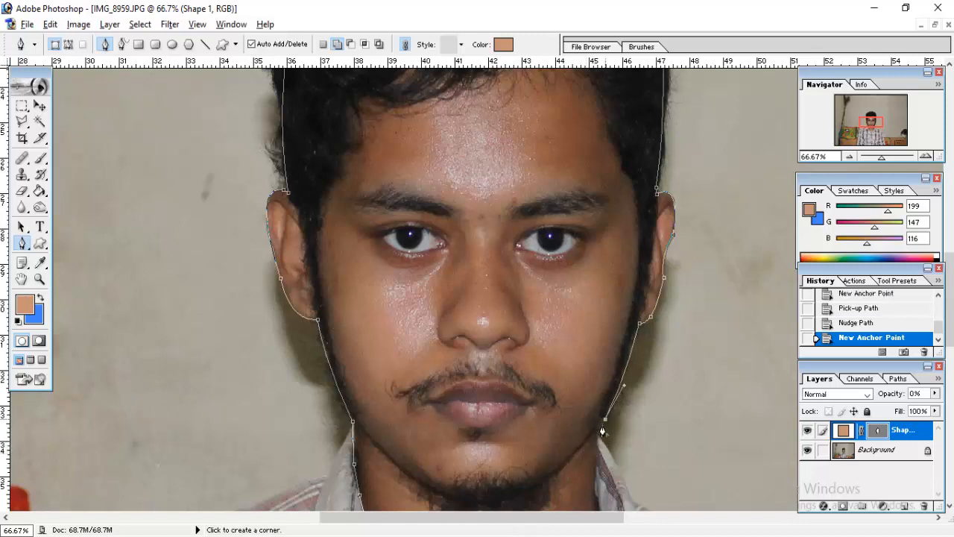
click(605, 421)
click(597, 436)
scroll(627, 422, down, 6)
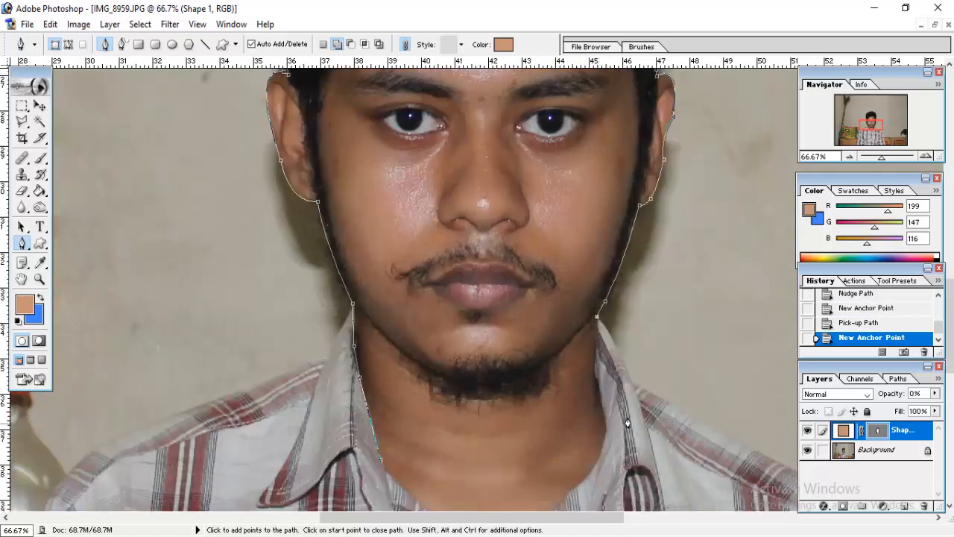
click(610, 350)
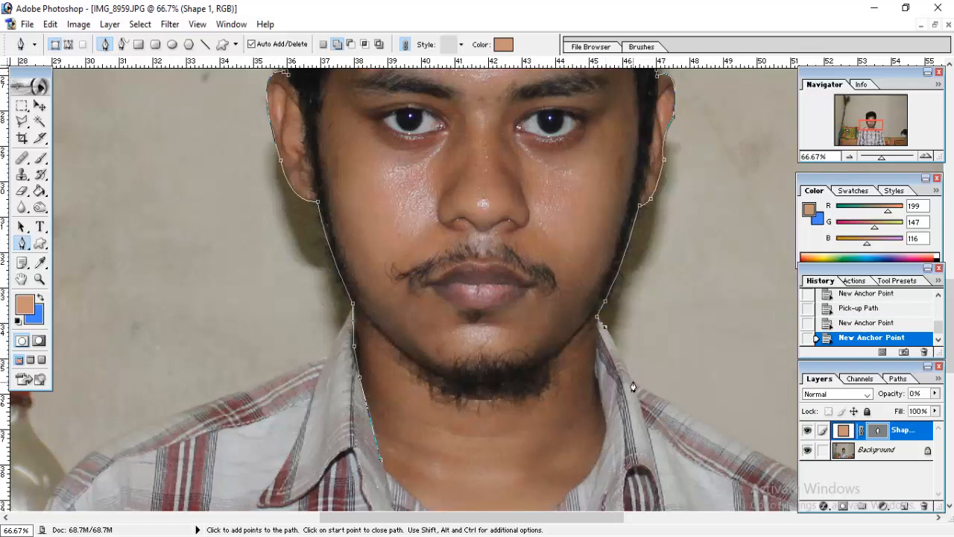
click(630, 385)
key(ctrl+minus)
key(ctrl+minus)
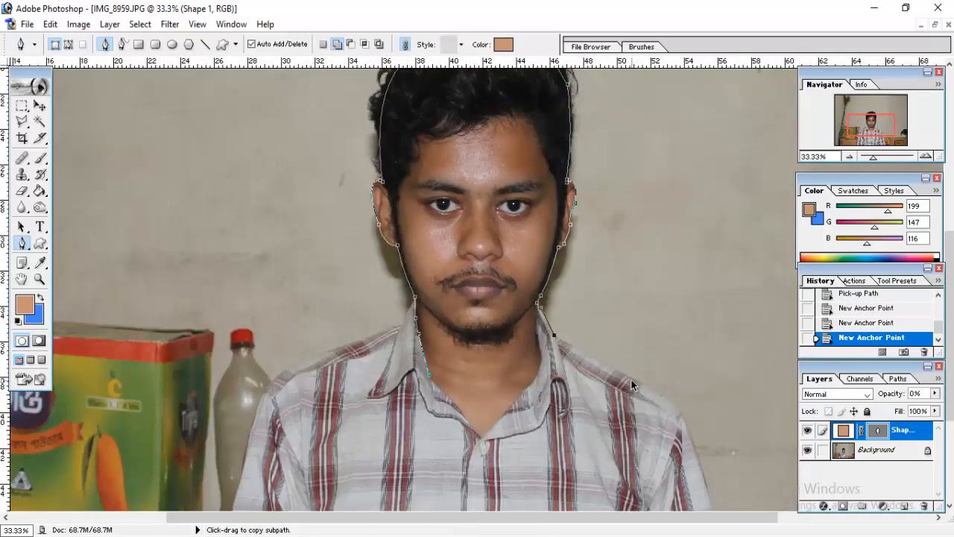
key(ctrl+alt+z)
key(ctrl+alt+z)
Trace the path down the right side of the neck inside the collar, curve it across the neck's base and close it
key(ctrl+plus)
key(ctrl+plus)
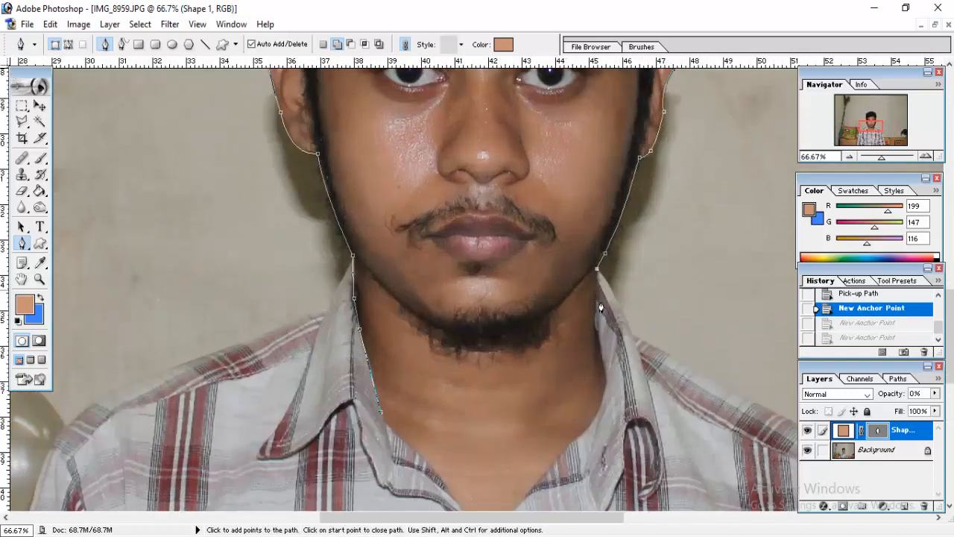
click(596, 335)
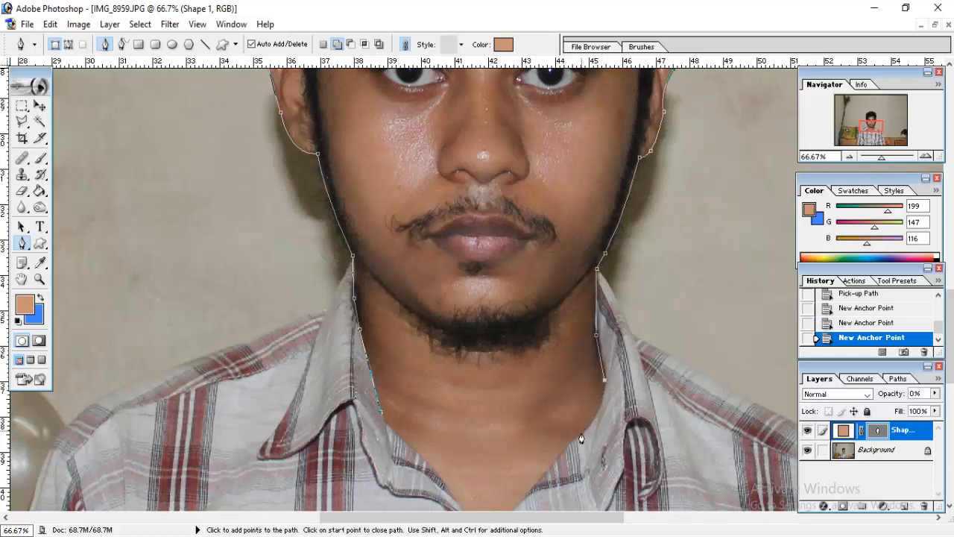
drag(547, 437, 548, 438)
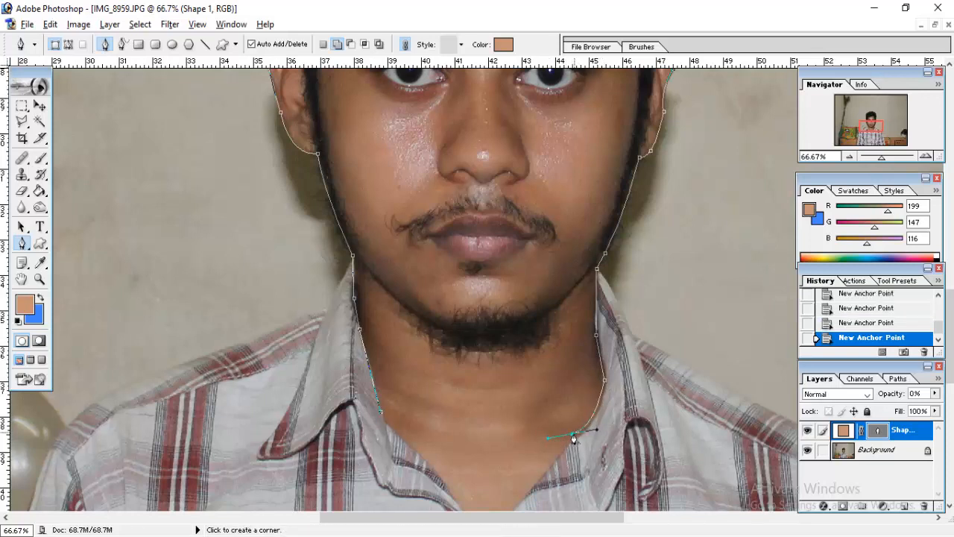
click(573, 433)
drag(381, 413, 294, 309)
click(384, 412)
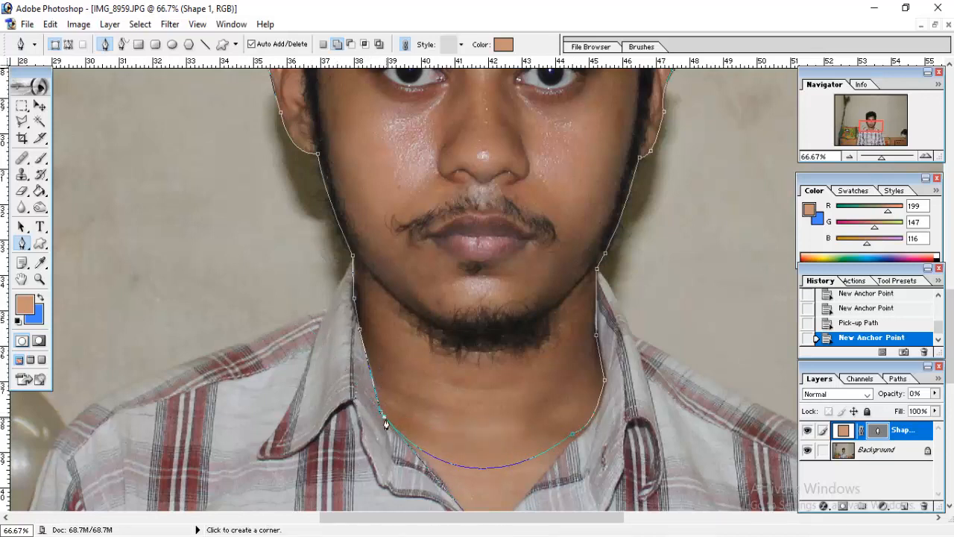
click(419, 452)
Convert the closed head-and-neck path into a selection
key(ctrl+minus)
key(ctrl+minus)
key(ctrl+minus)
key(ctrl+minus)
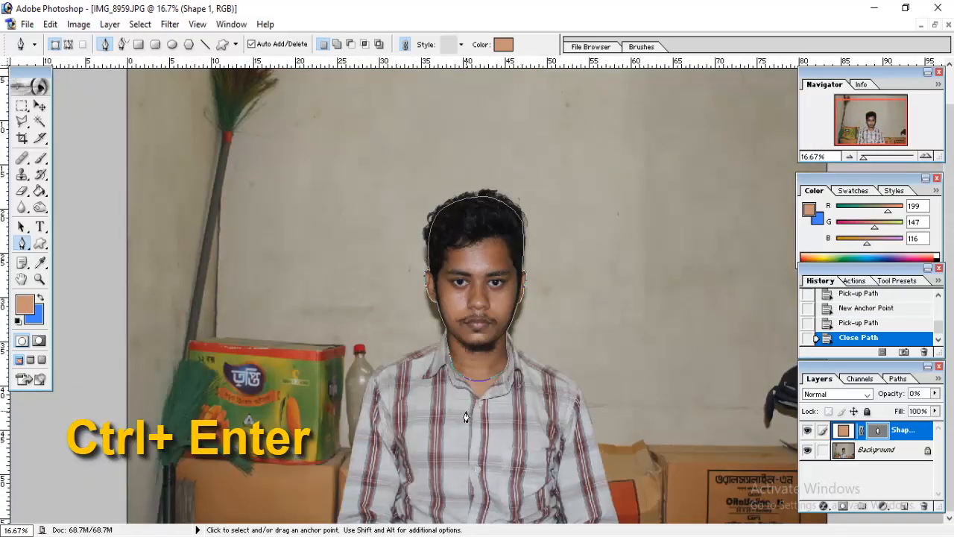
key(ctrl+Return)
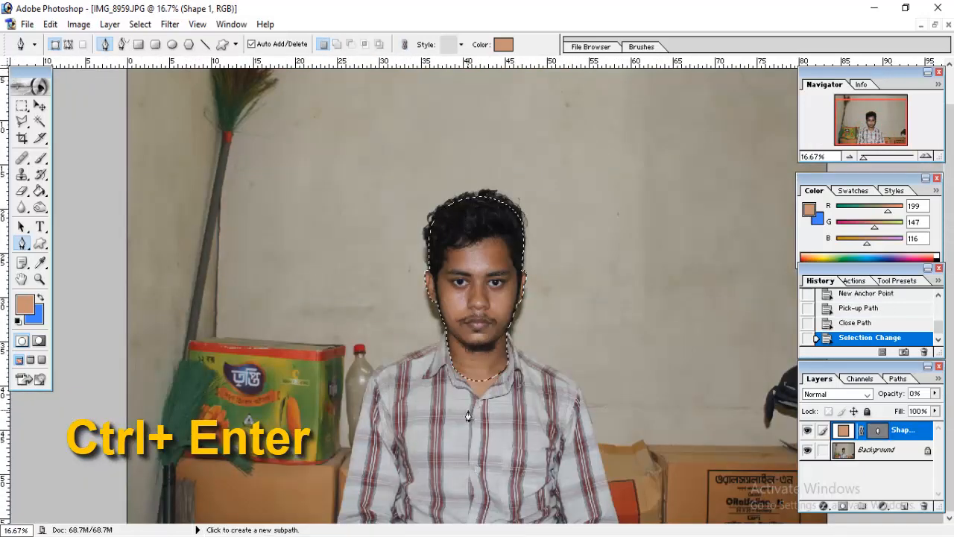
Merge the shape layer down into the background and move the selected head into the 02.jpg document
key(ctrl+minus)
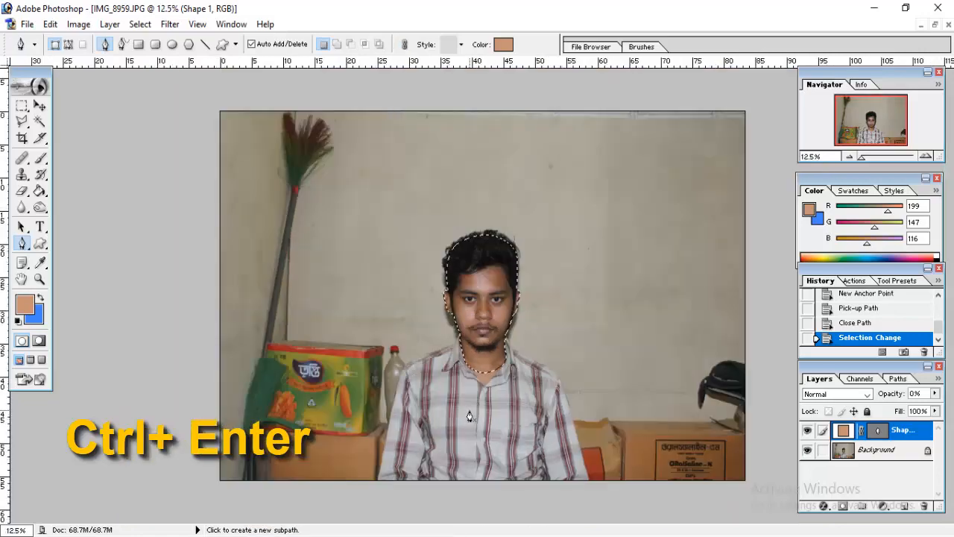
click(934, 24)
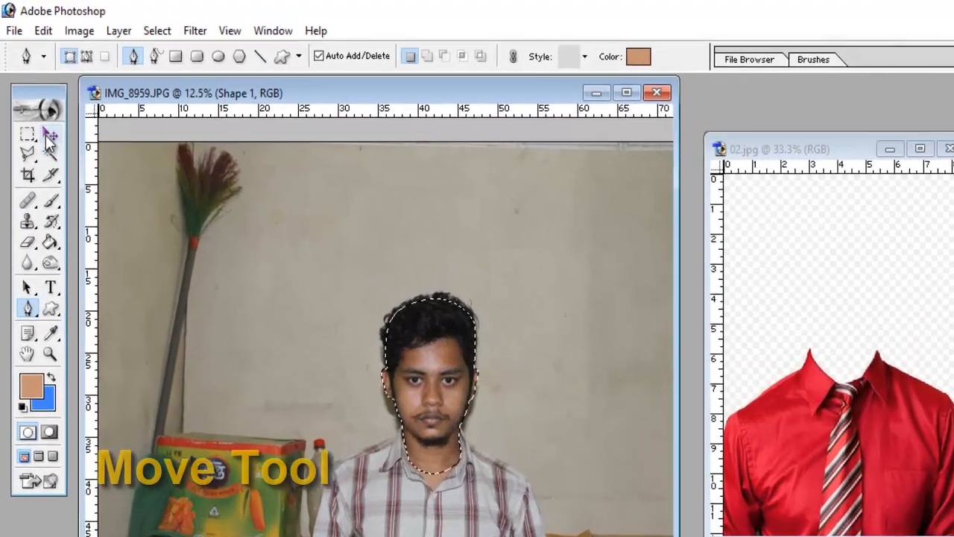
key(v)
scroll(481, 383, right, 1)
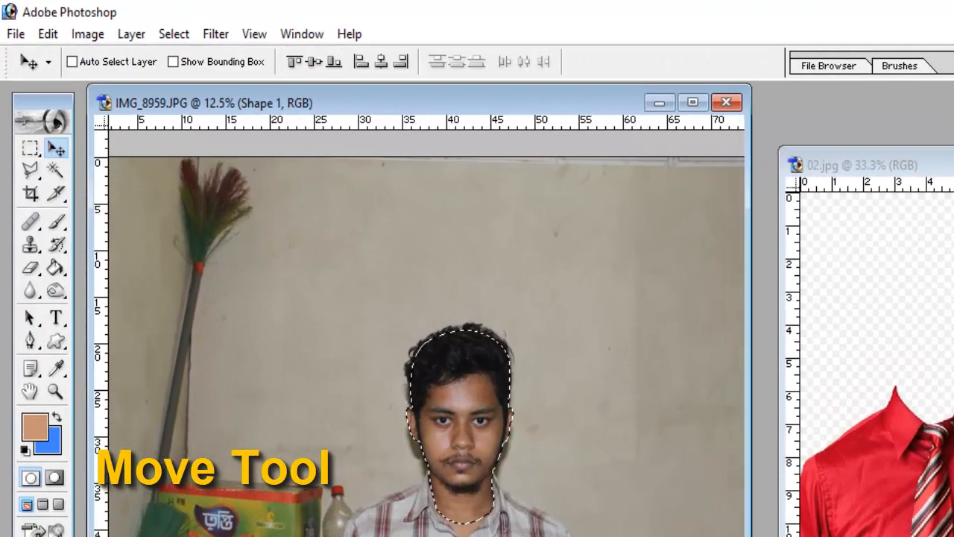
key(ctrl+e)
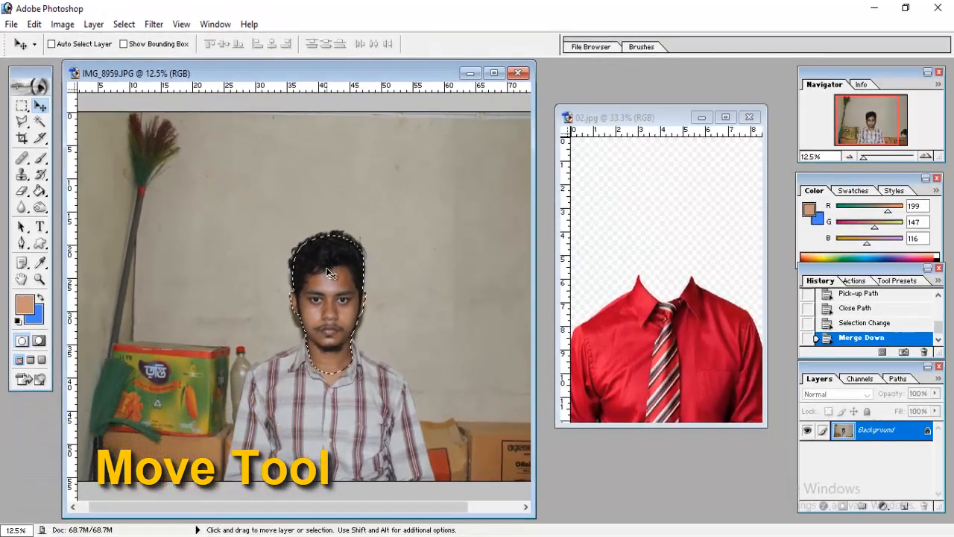
drag(356, 287, 683, 265)
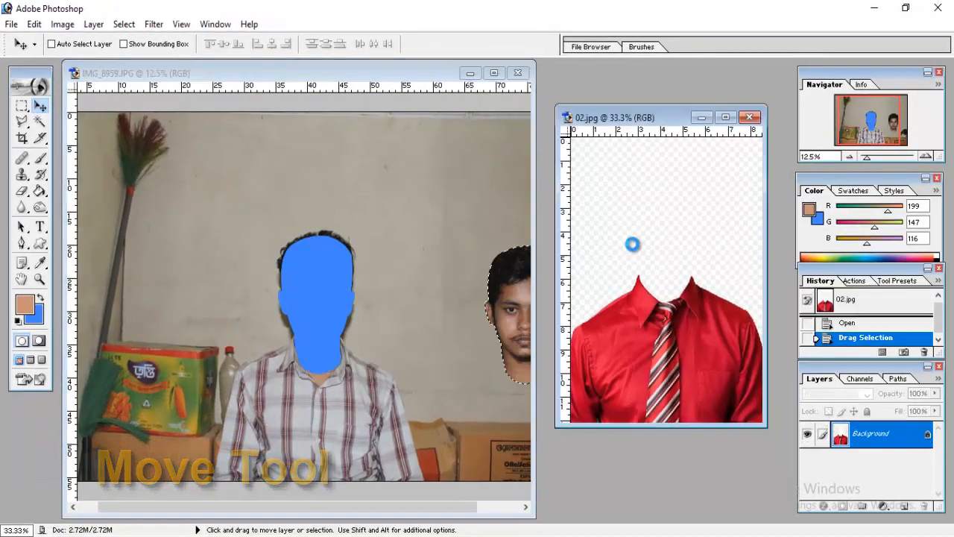
click(725, 117)
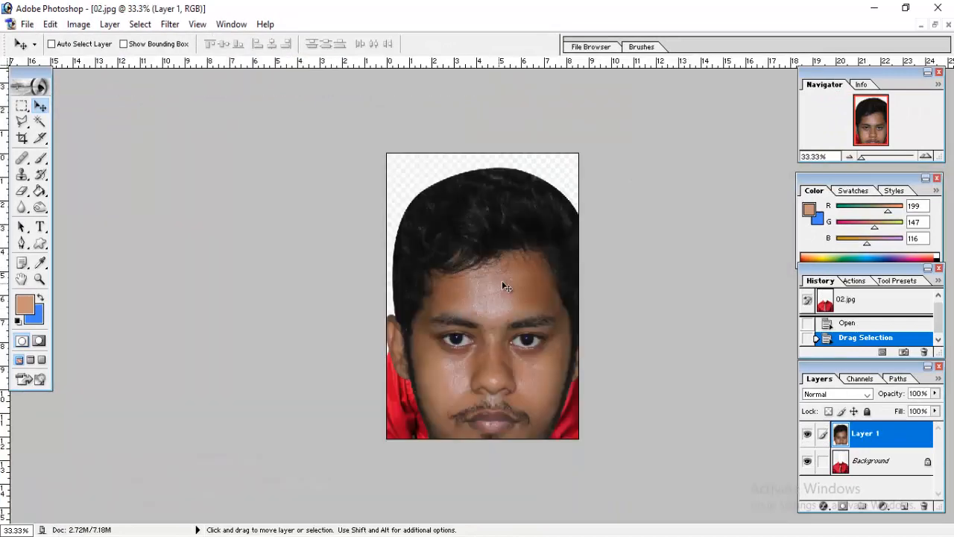
Free-transform the pasted head proportionally to 40% and position it over the red shirt's collar
click(50, 24)
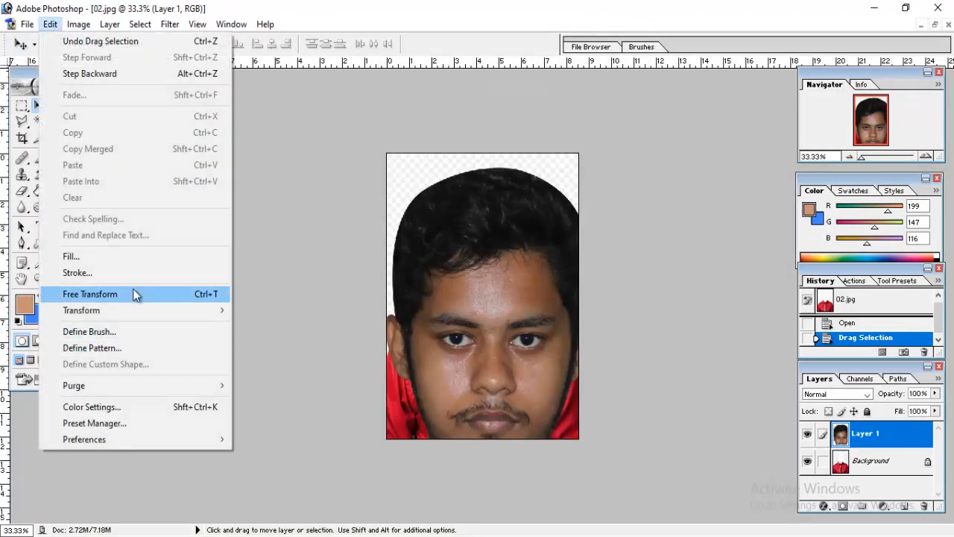
click(90, 293)
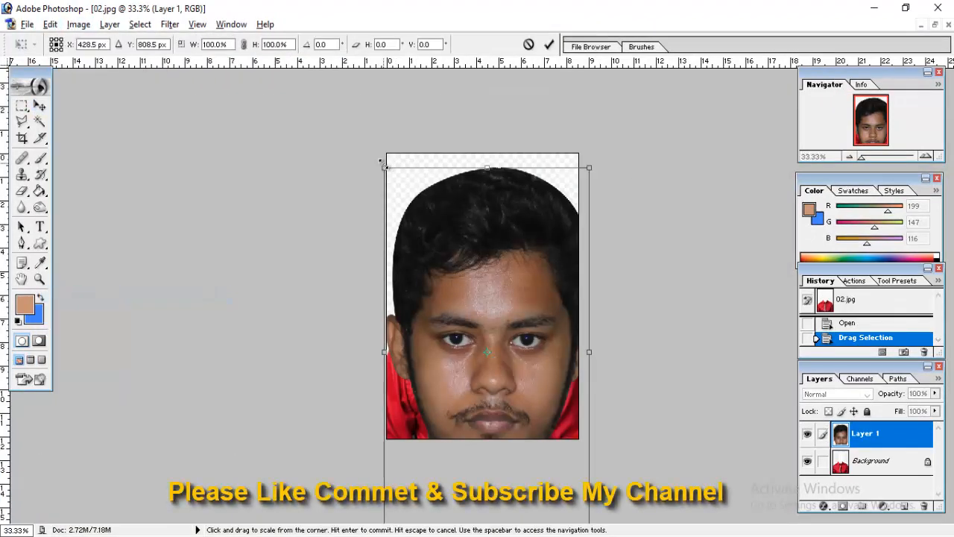
drag(386, 154, 450, 285)
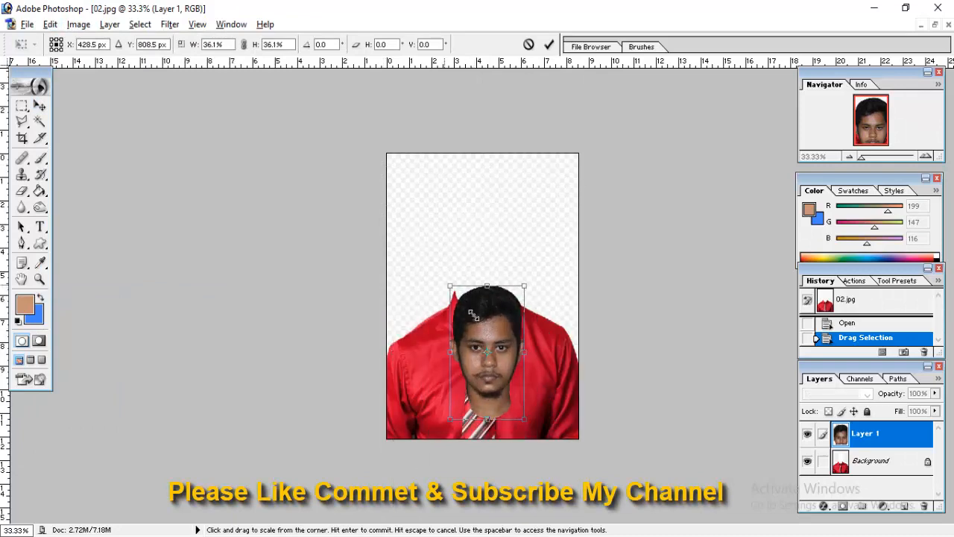
drag(491, 332, 480, 260)
key(ctrl+plus)
key(ctrl+plus)
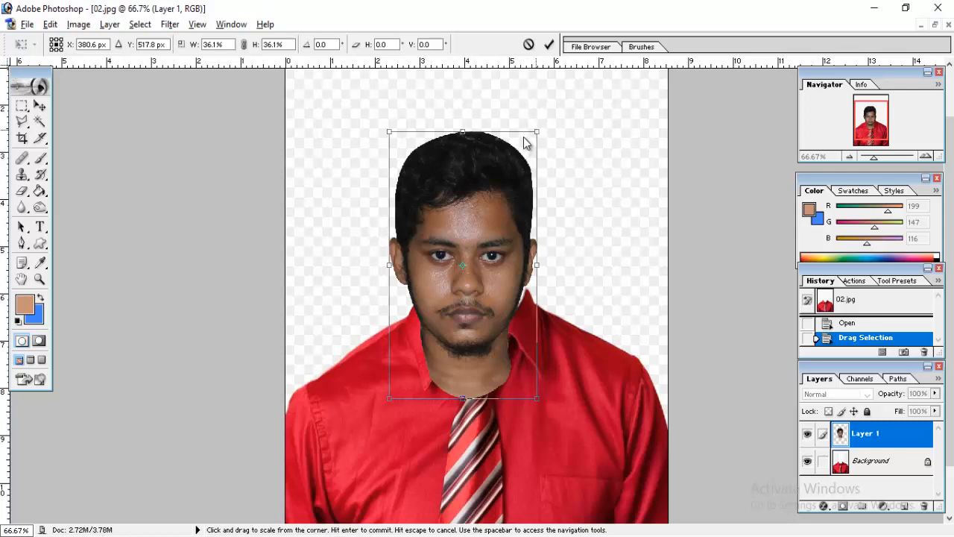
drag(535, 132, 552, 108)
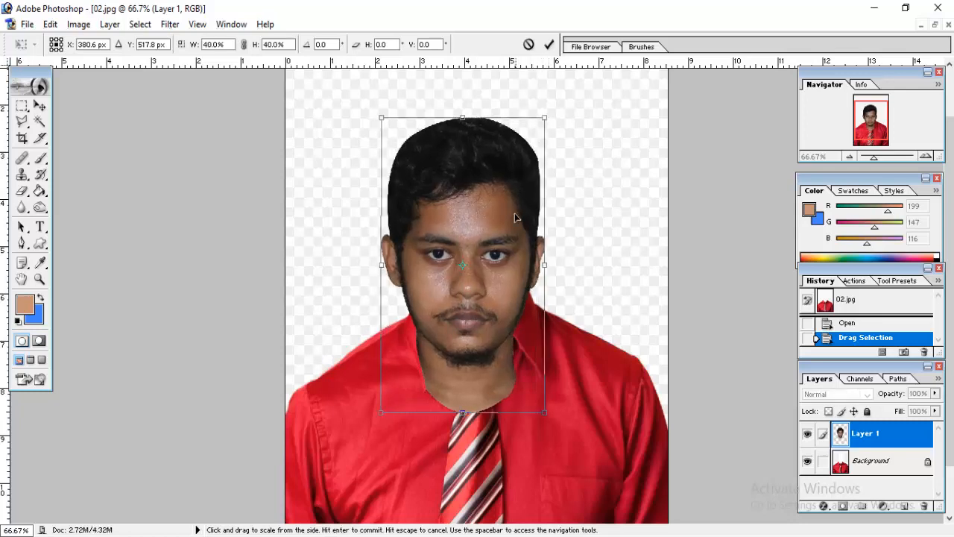
drag(517, 216, 513, 188)
key(Return)
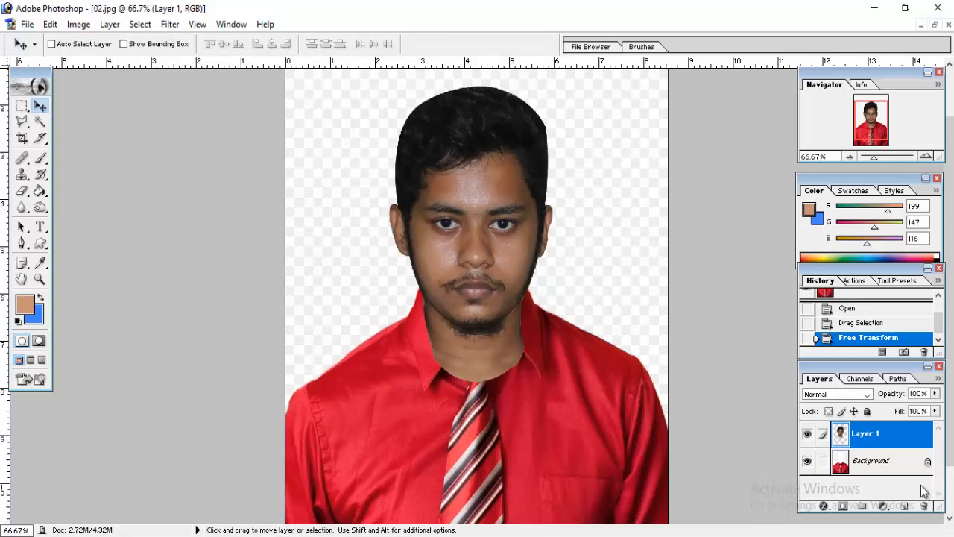
Convert the locked background of the red shirt picture into a regular layer, keeping the default settings
click(876, 462)
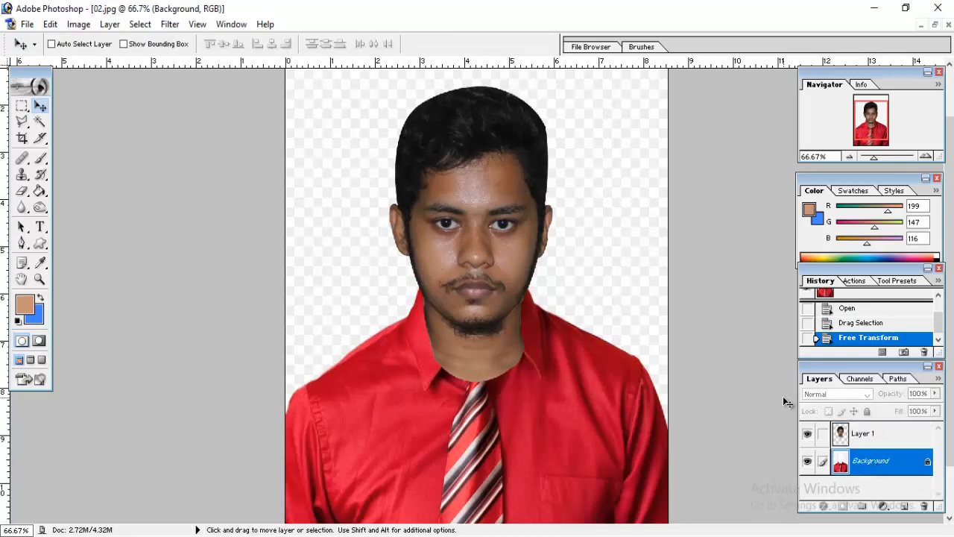
key(ctrl+minus)
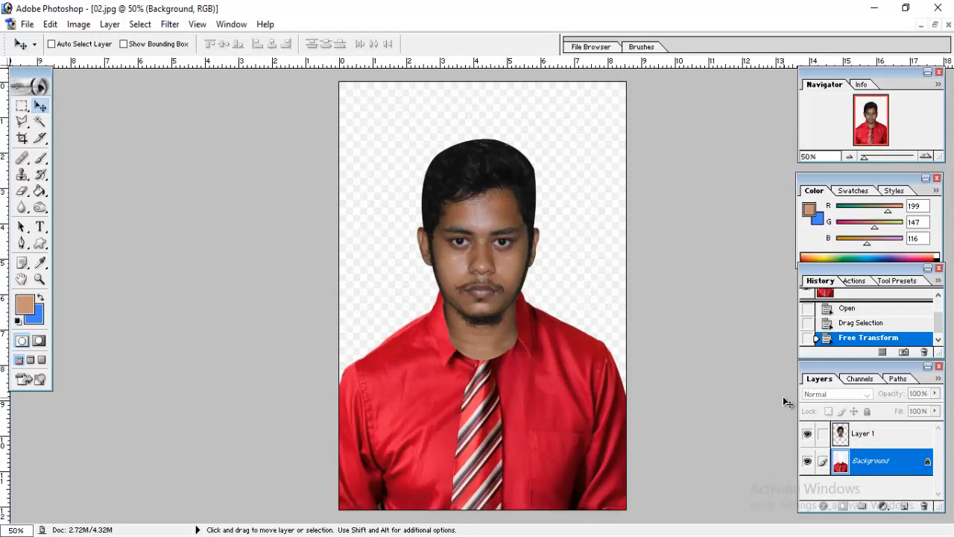
key(ctrl+minus)
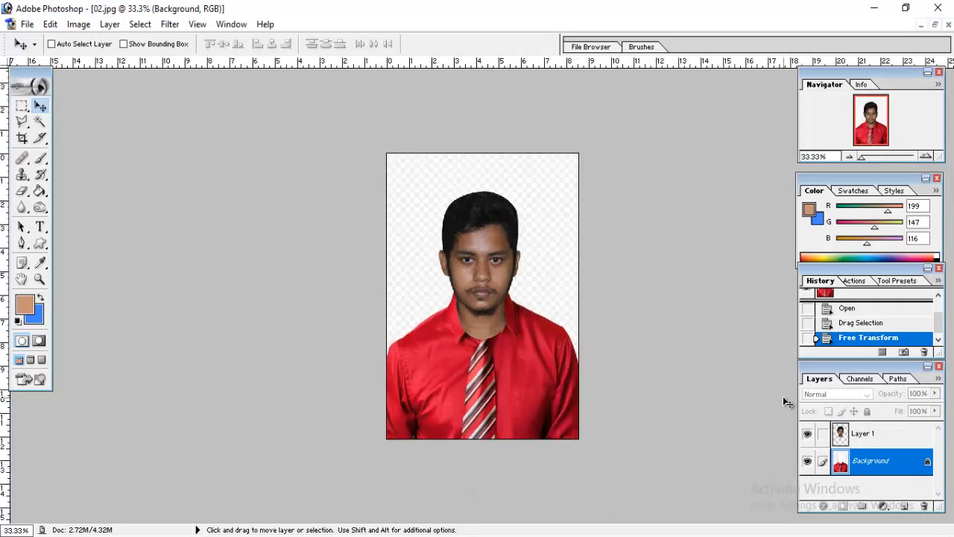
double_click(927, 466)
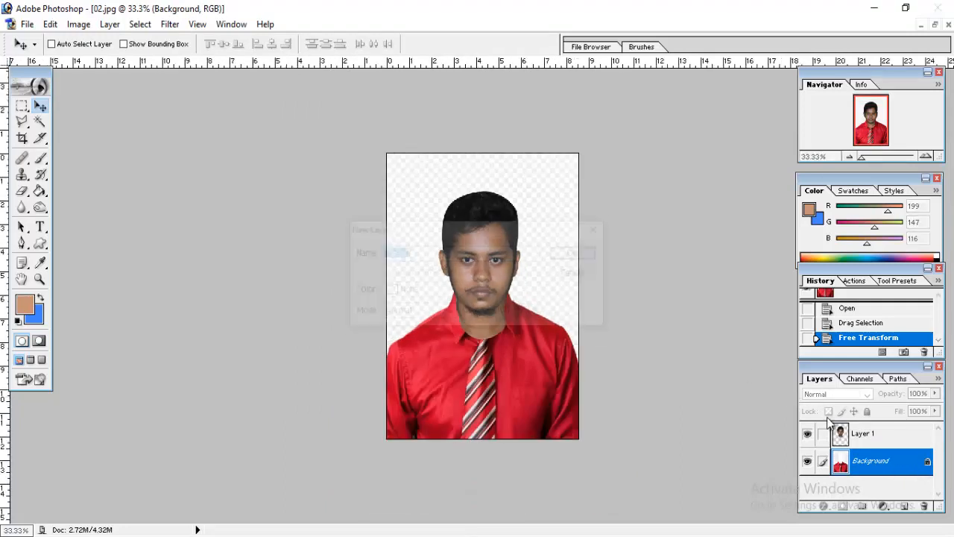
click(571, 253)
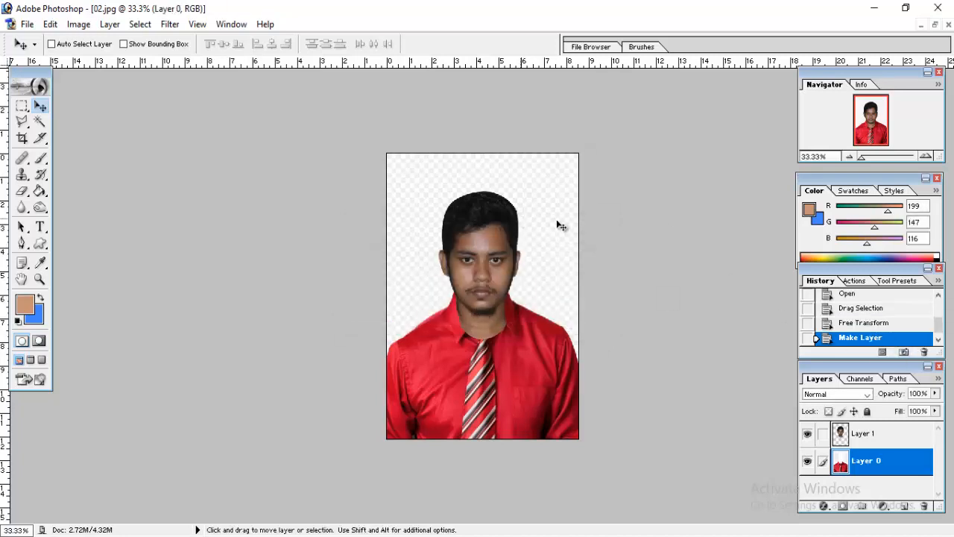
Select the pale backdrop around the shirt with the Magic Wand at tolerance 32, delete it and deselect
click(39, 121)
click(529, 179)
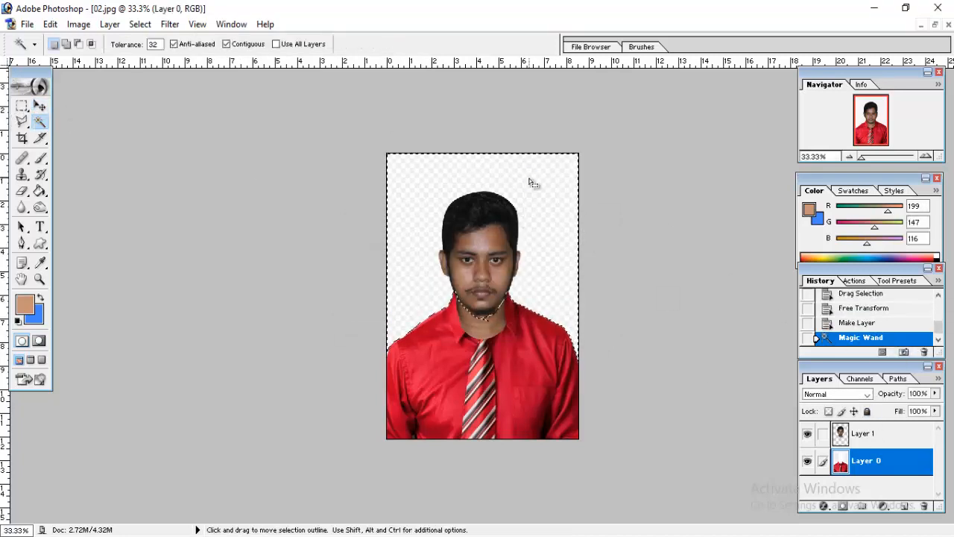
key(Delete)
key(ctrl+d)
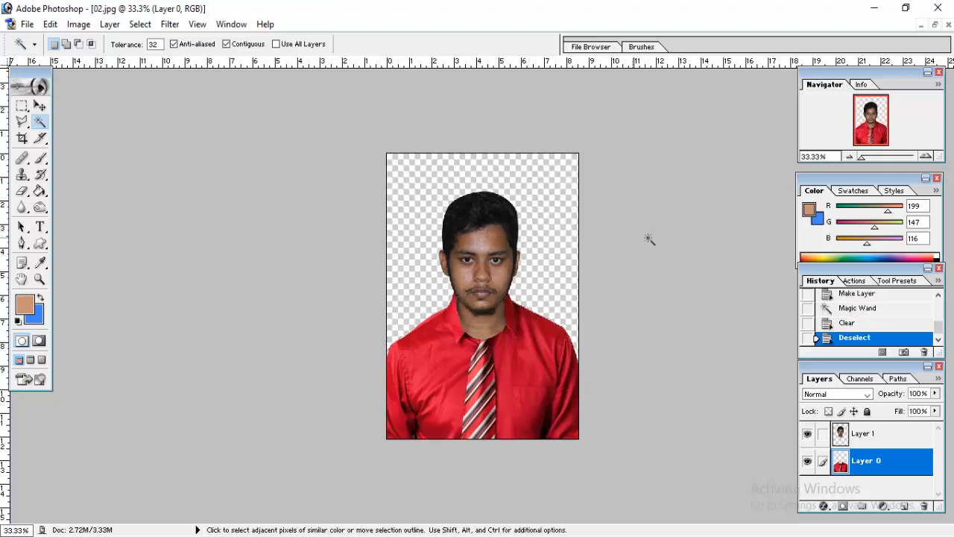
Place the shirt layer above the head layer and raise the head so the neck shows in the collar
click(878, 433)
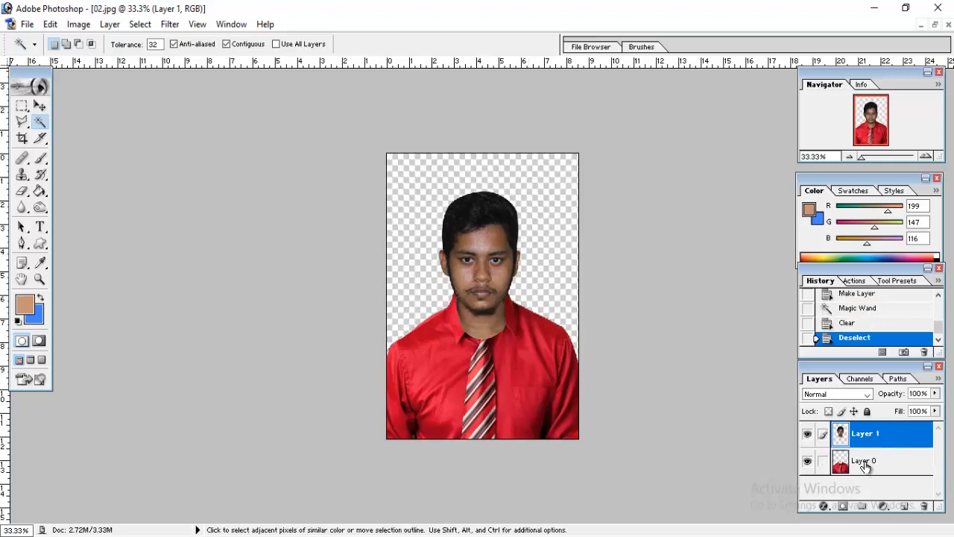
drag(865, 465, 842, 432)
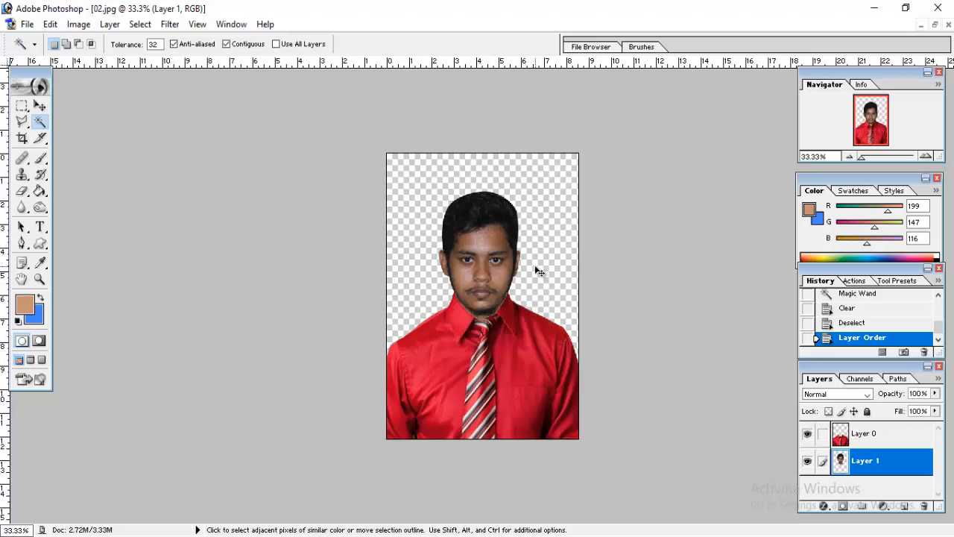
key(ctrl+equal)
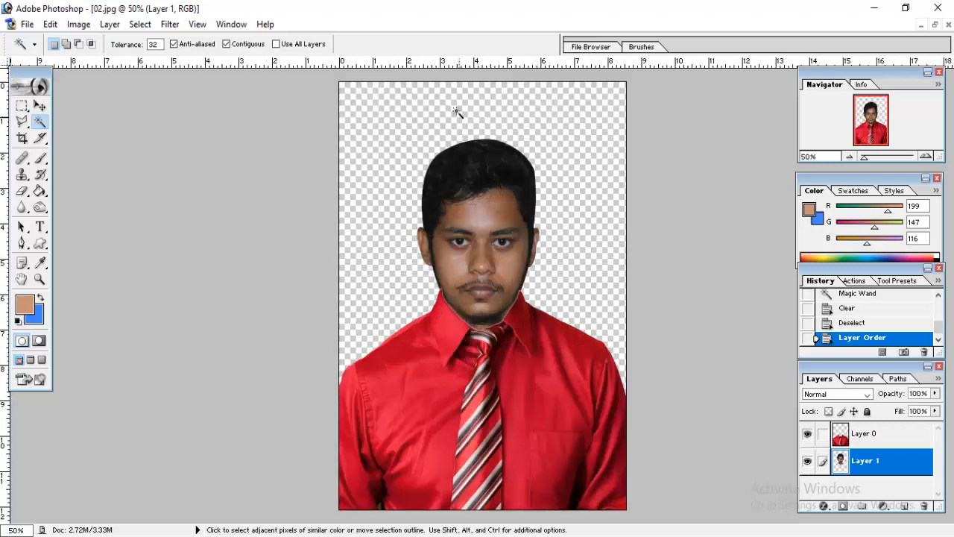
click(39, 105)
drag(505, 241, 507, 222)
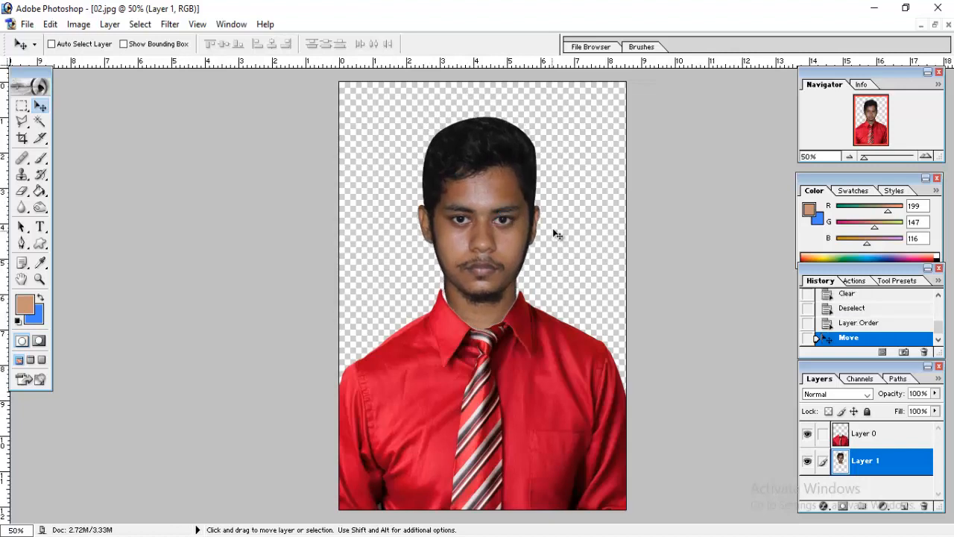
Free-transform the head layer proportionally to 109.1% and nudge it down to fill the collar opening
click(51, 24)
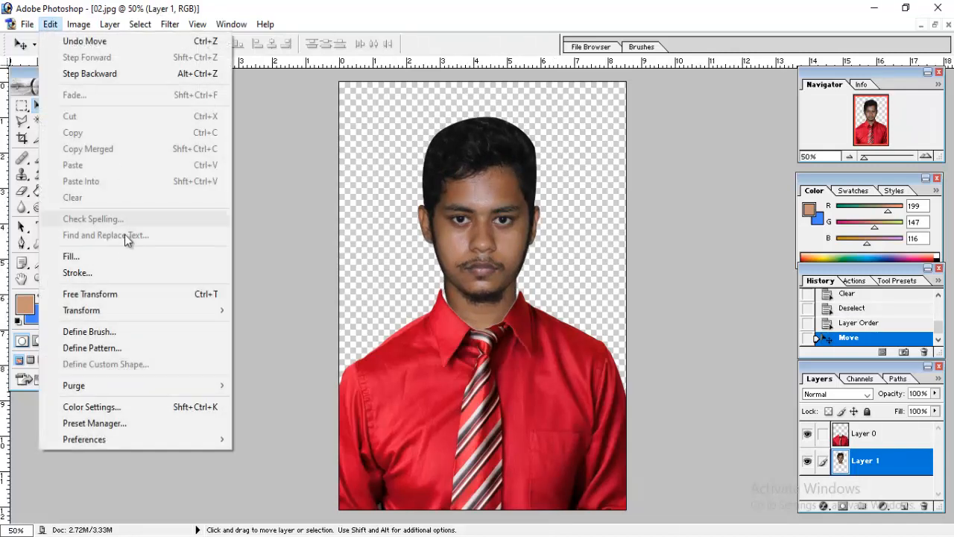
click(112, 293)
drag(542, 117, 547, 106)
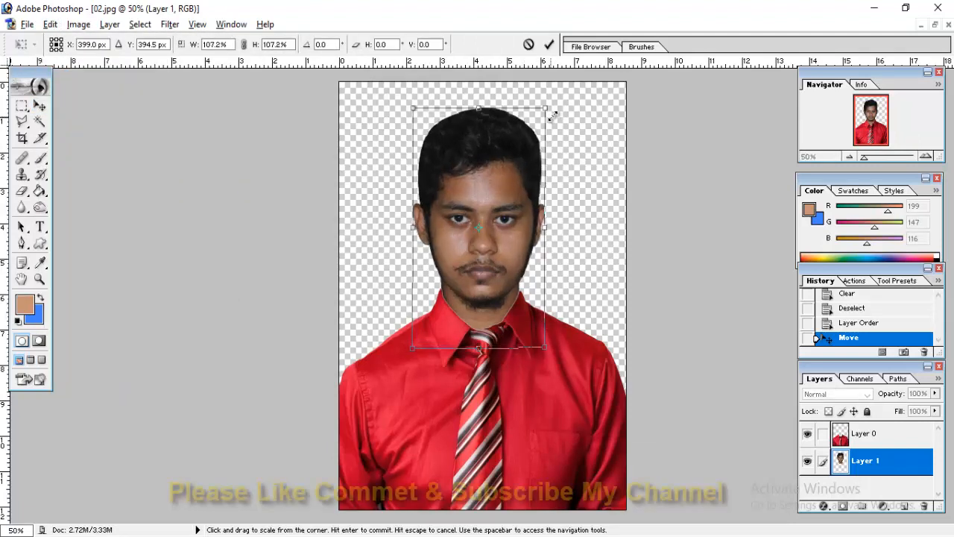
key(Left)
key(Left)
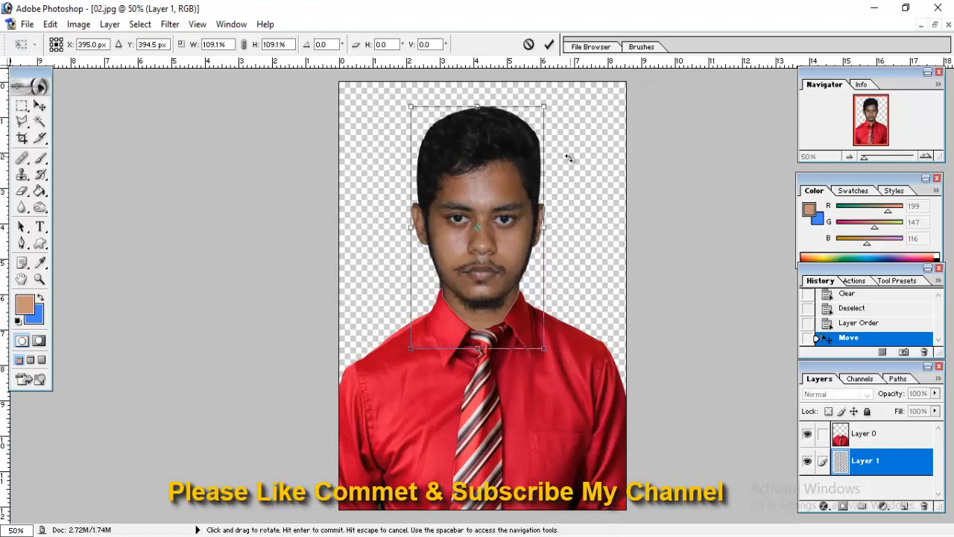
key(Right)
key(Right)
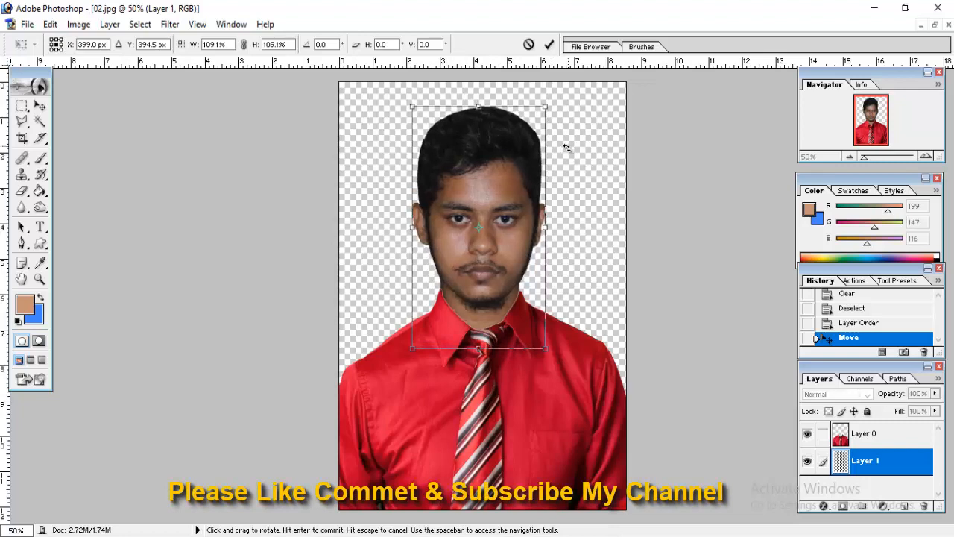
key(Down)
key(Down)
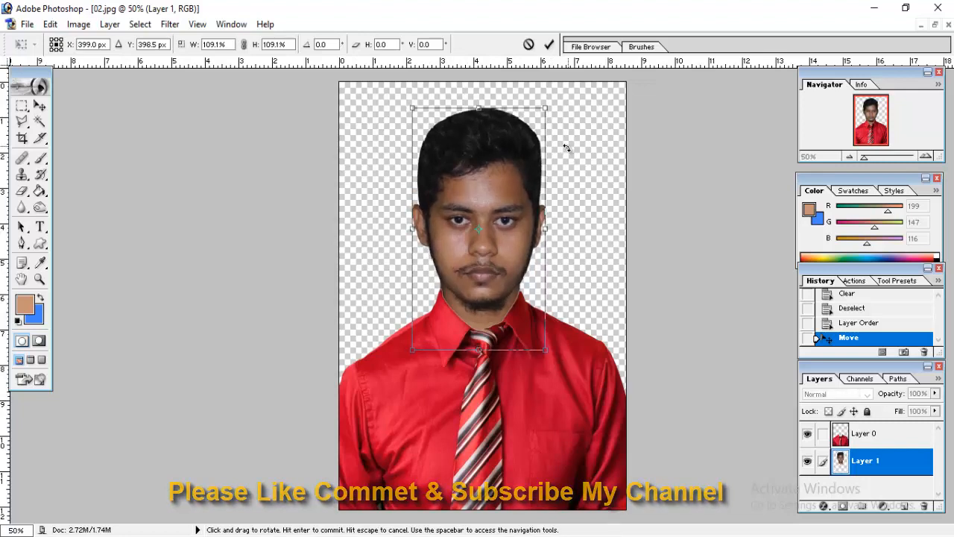
key(Down)
key(Down)
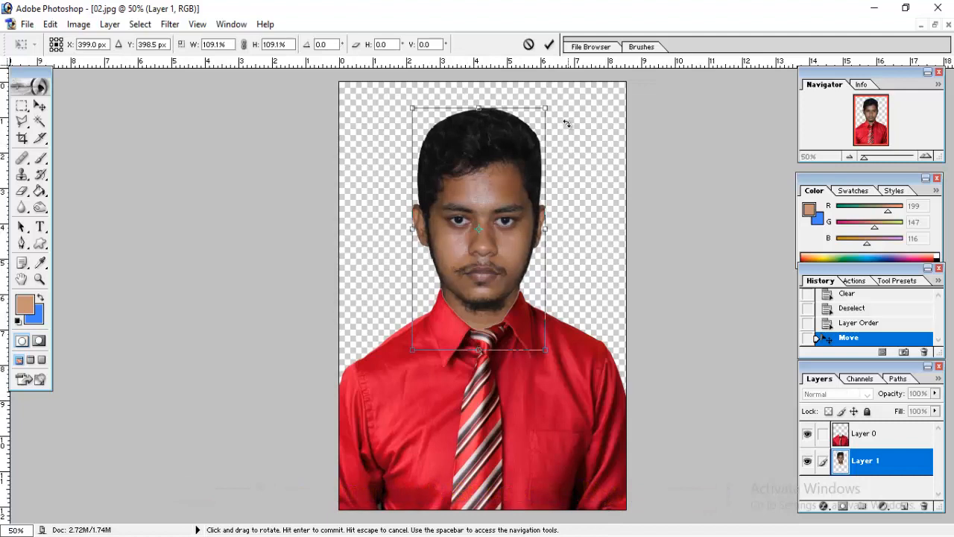
Reduce the head's scale to 106.6%, nudge it to X 399.0 px, Y 406.5 px and apply the transform
drag(543, 109, 541, 111)
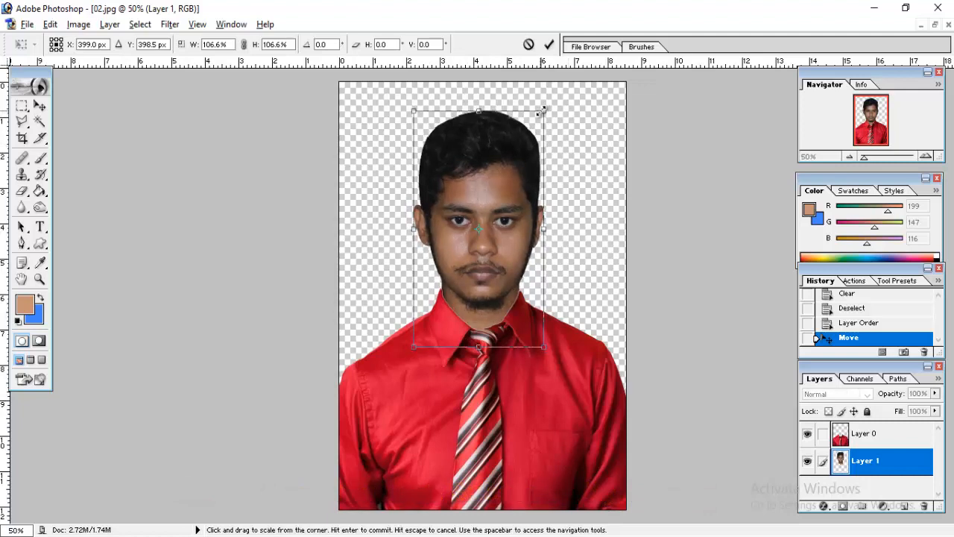
key(Left)
key(Left)
key(Down)
key(Down)
key(Down)
key(Down)
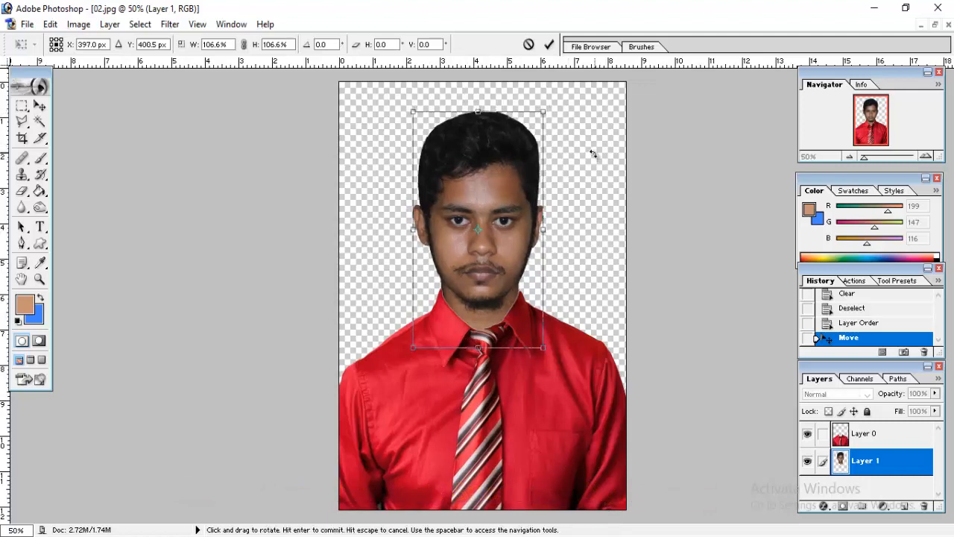
key(Right)
key(Right)
key(Down)
key(Down)
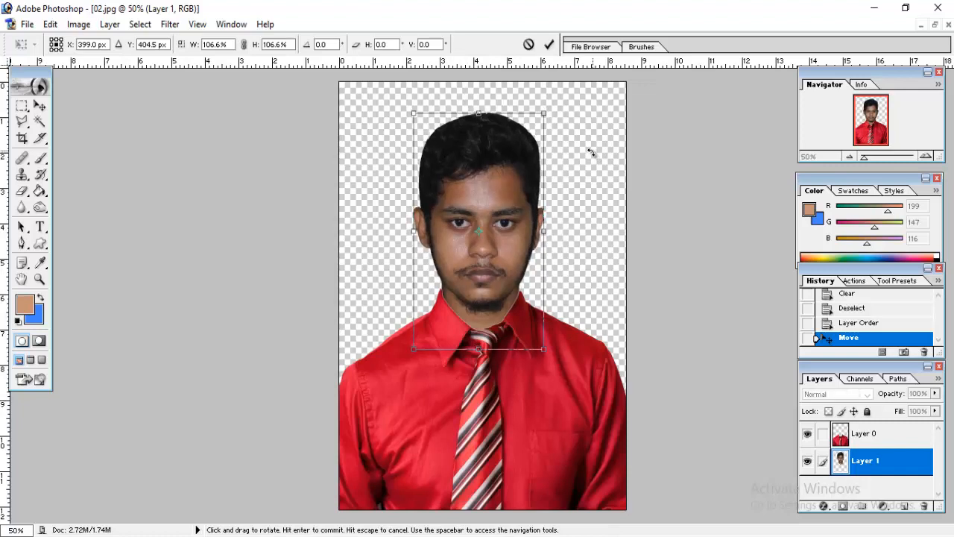
key(Down)
key(Down)
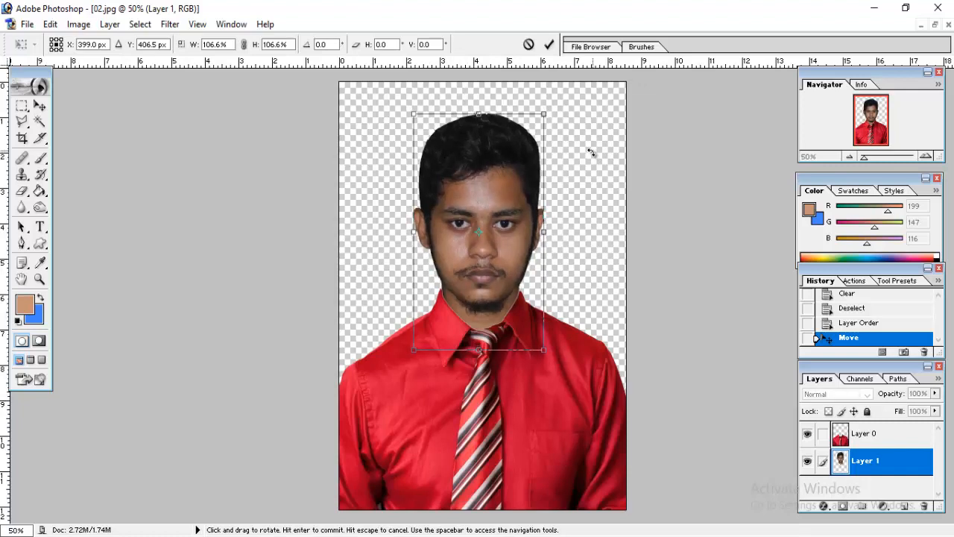
key(Return)
Crop the portrait to 38 × 48 mm at 300 pixels/inch, trimming the canvas above the head and below the chest
key(ctrl+minus)
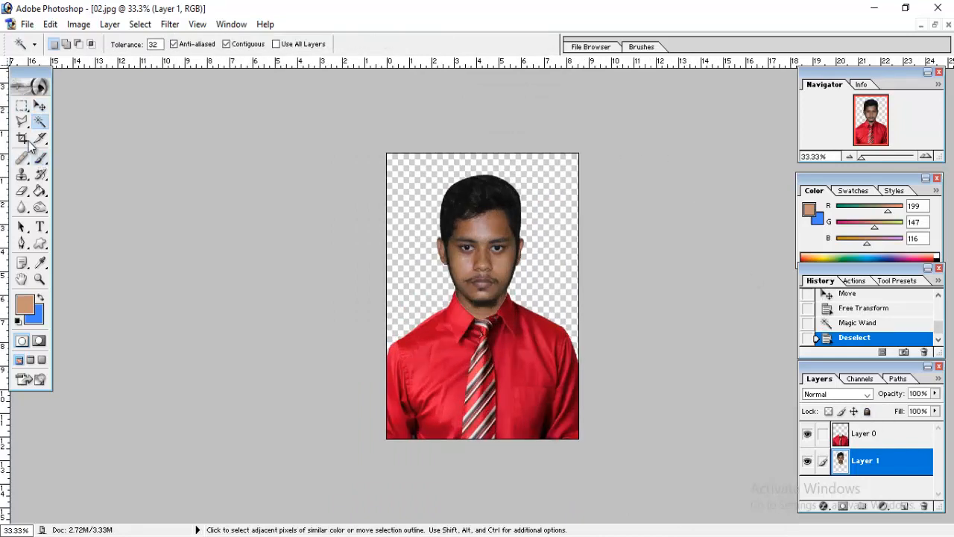
click(23, 138)
mouse_move(380, 157)
mouse_down()
mouse_move(651, 455)
mouse_move(640, 441)
mouse_up()
key(Down)
key(Down)
key(Down)
key(Down)
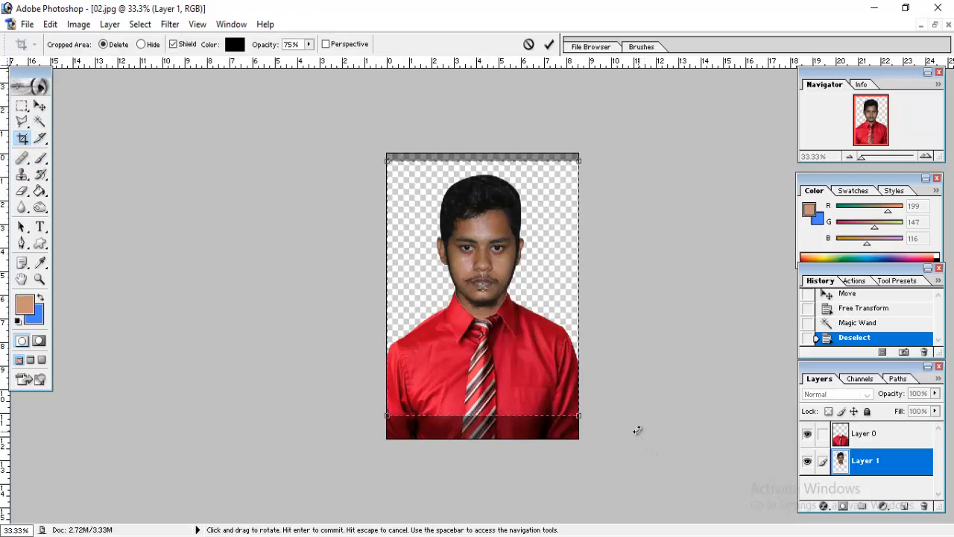
key(ctrl+0)
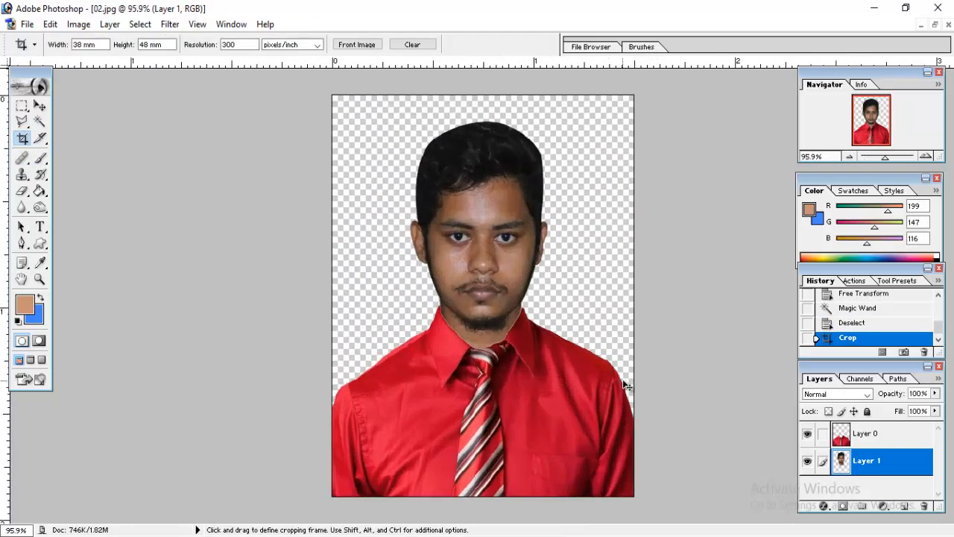
Darken the hair on the head layer using the Burn tool with a 50 px brush, Midtones range and 40% exposure
key(ctrl+plus)
key(ctrl+plus)
key(ctrl+plus)
key(ctrl+plus)
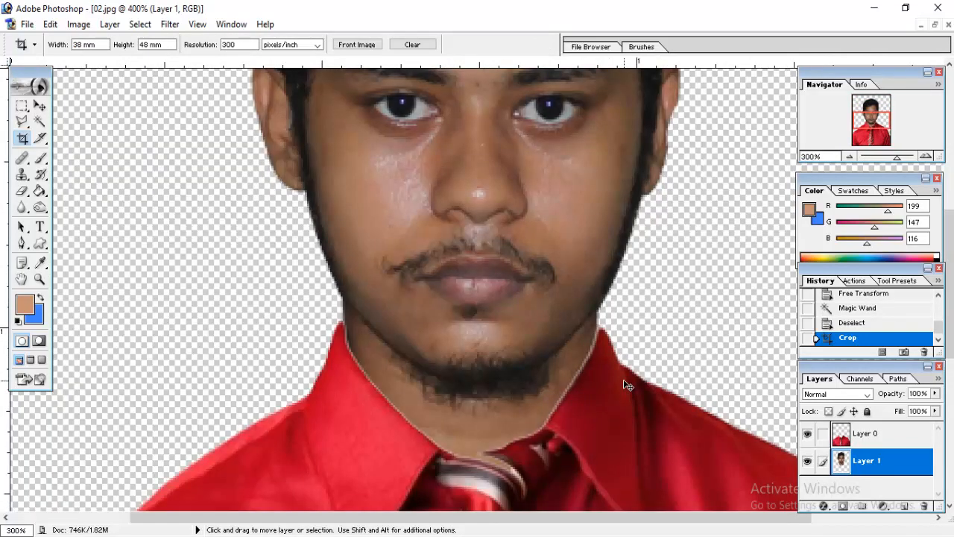
scroll(626, 380, up, 8)
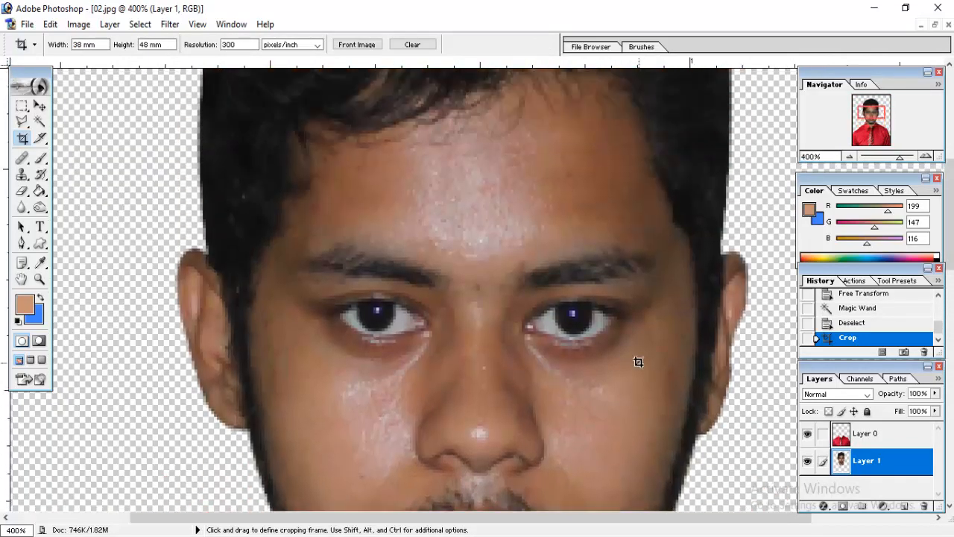
key(ctrl)
key(ctrl+minus)
scroll(356, 251, up, 7)
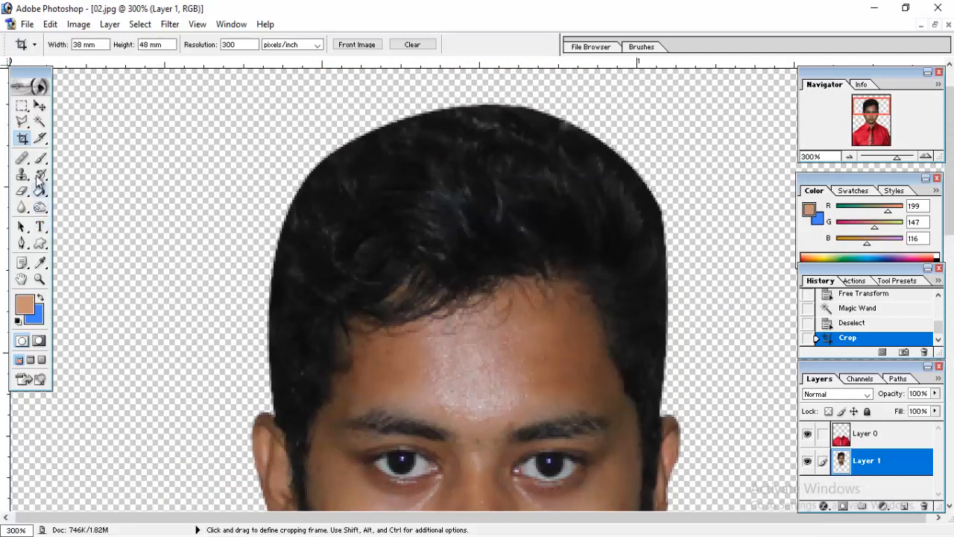
click(41, 207)
mouse_move(446, 193)
mouse_down()
mouse_move(519, 187)
mouse_move(420, 226)
mouse_move(363, 298)
mouse_move(316, 278)
mouse_move(320, 224)
mouse_move(342, 231)
mouse_move(330, 231)
mouse_move(321, 197)
mouse_move(395, 150)
mouse_move(535, 130)
mouse_move(553, 160)
mouse_up()
key(bracketleft)
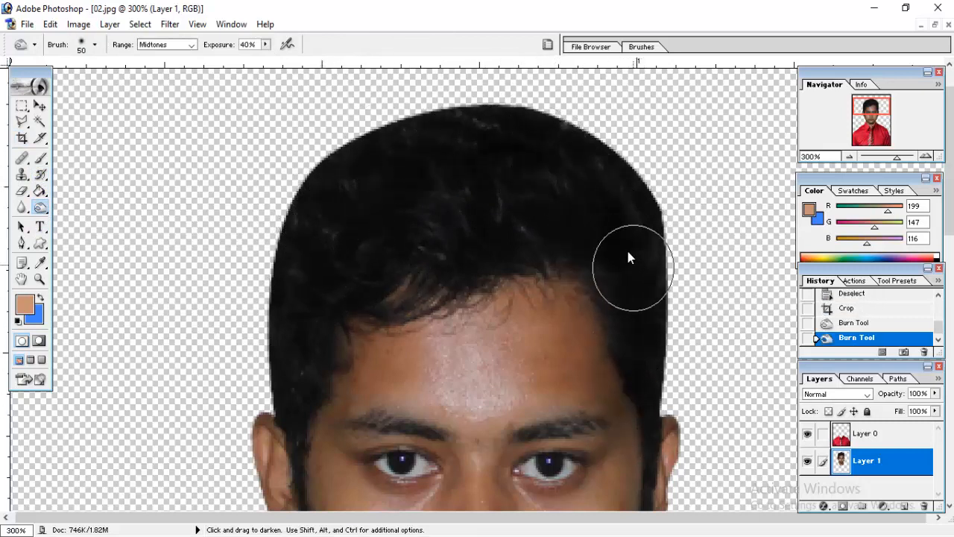
mouse_move(399, 282)
mouse_down()
mouse_move(363, 320)
mouse_move(347, 232)
mouse_up()
Burn the front hairline and eyebrows with a smaller 20 px brush at 40% exposure
scroll(347, 232, down, 3)
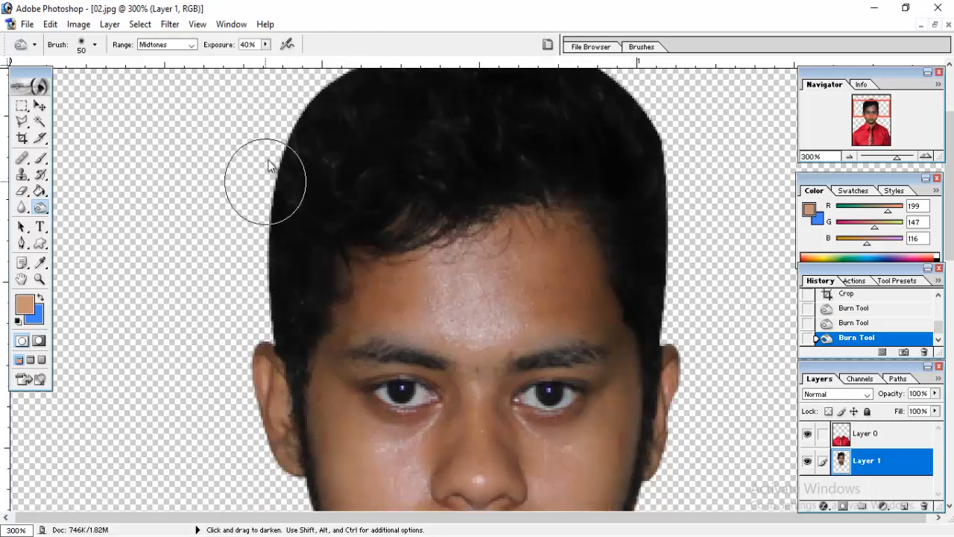
key(bracketleft)
key(bracketleft)
drag(436, 207, 460, 241)
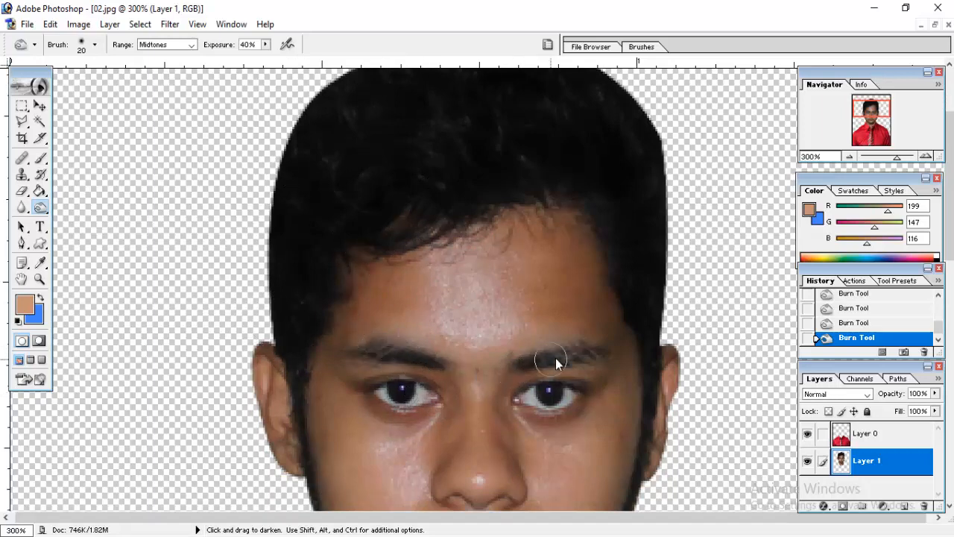
Sample a cheek tone and brush over the shiny skin beside the nose and under the eye at 19% opacity and flow
scroll(366, 359, down, 5)
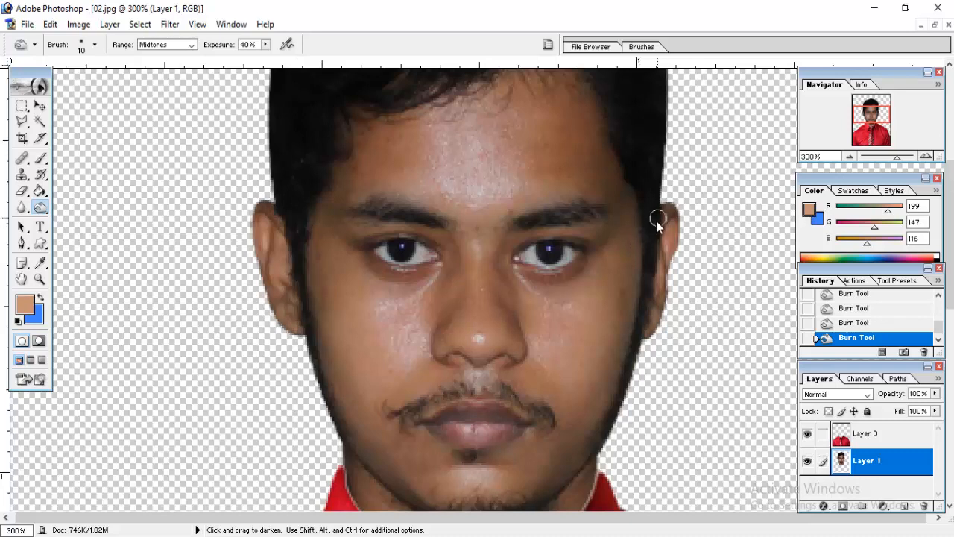
click(41, 159)
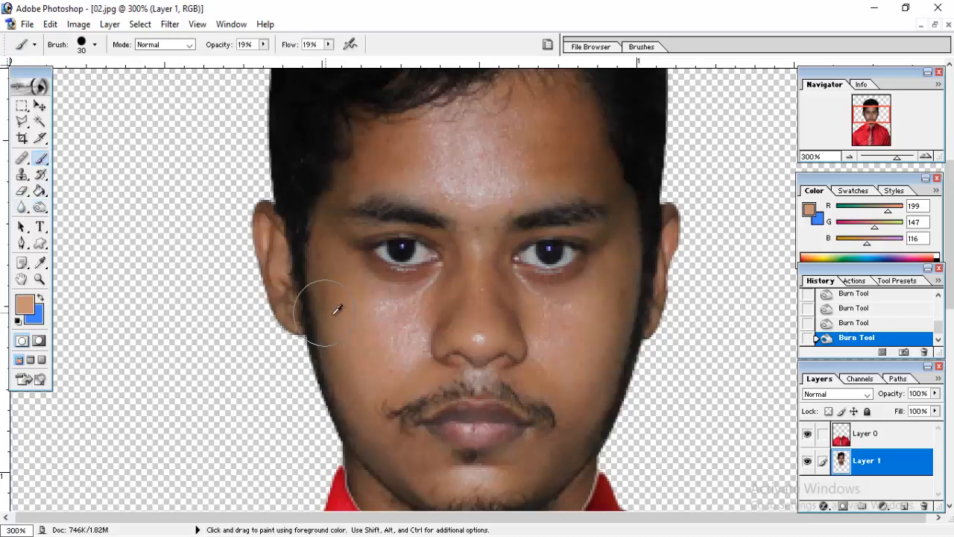
alt+click(378, 313)
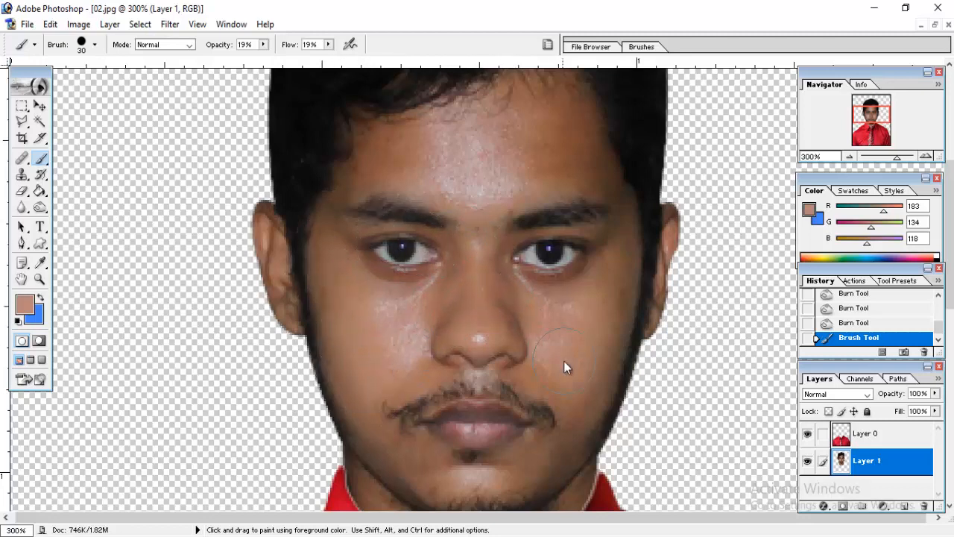
mouse_move(597, 331)
mouse_down()
mouse_move(608, 270)
mouse_move(603, 330)
mouse_up()
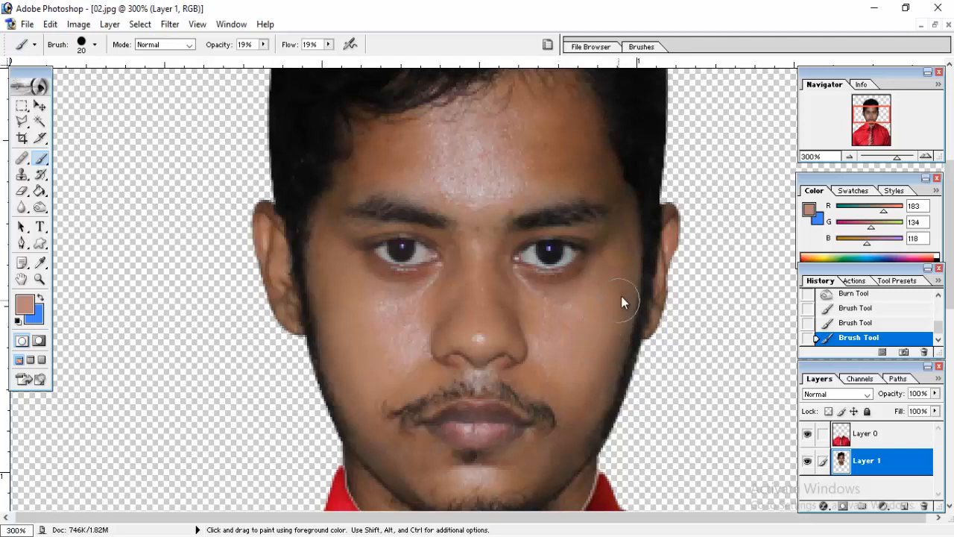
drag(526, 252, 510, 258)
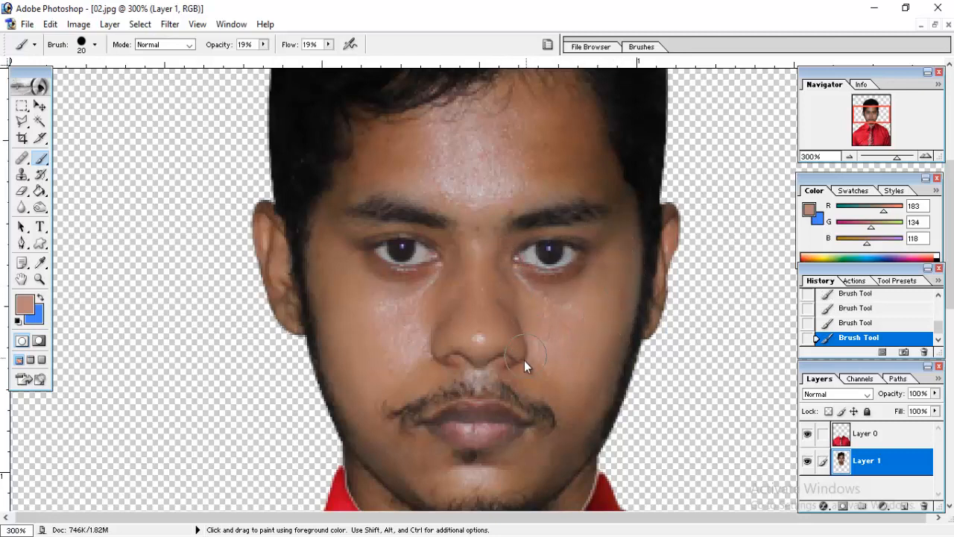
key(bracketleft)
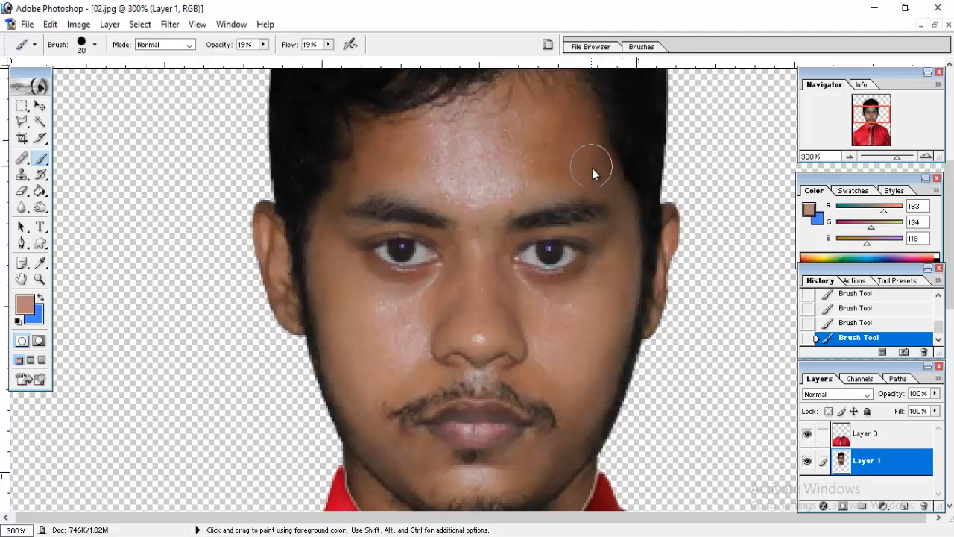
Sample the brown forehead skin tone and paint over the forehead shine with 30 and 20 px brushes
scroll(586, 166, up, 2)
key(alt)
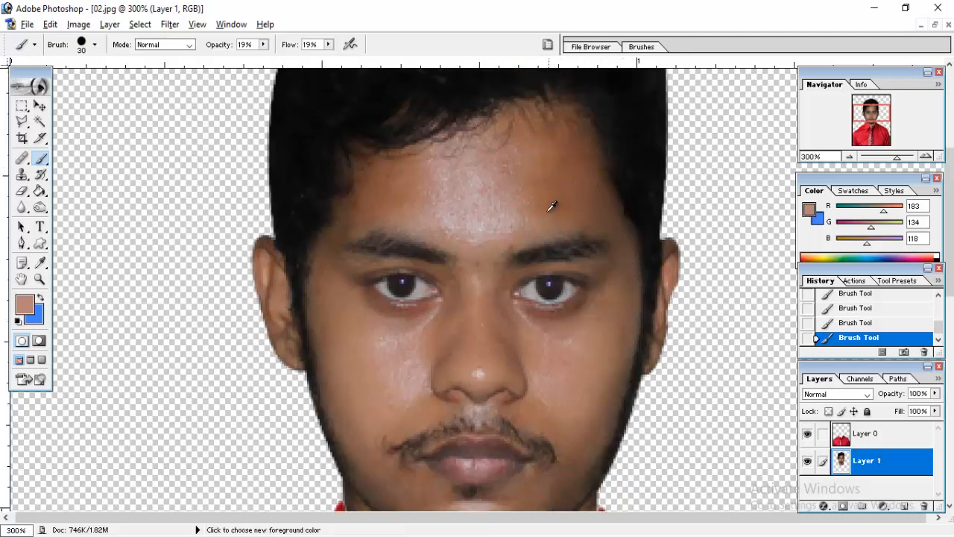
alt+click(568, 195)
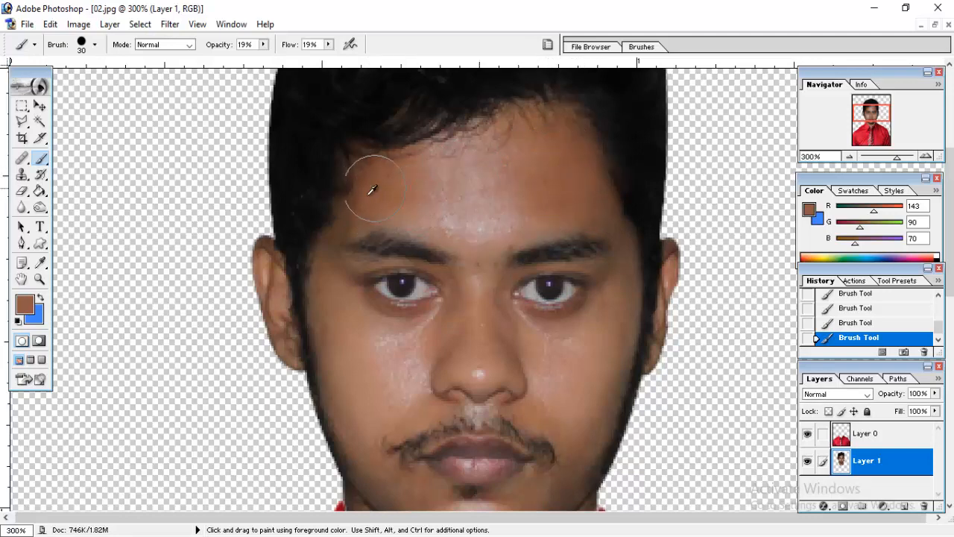
key(bracketleft)
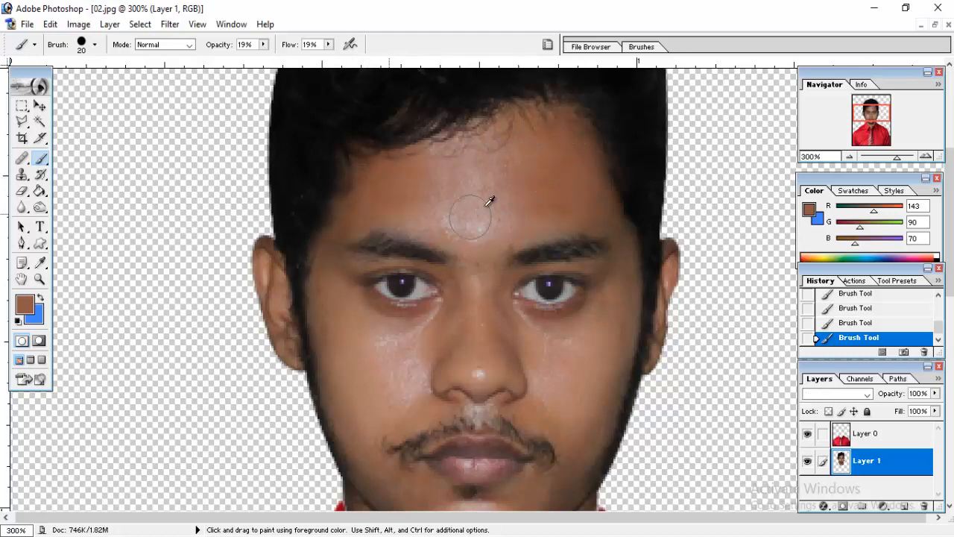
Sample a lighter cheek tone and smooth the cheeks and skin around the mouth with a brush up to 40 px
scroll(470, 179, down, 4)
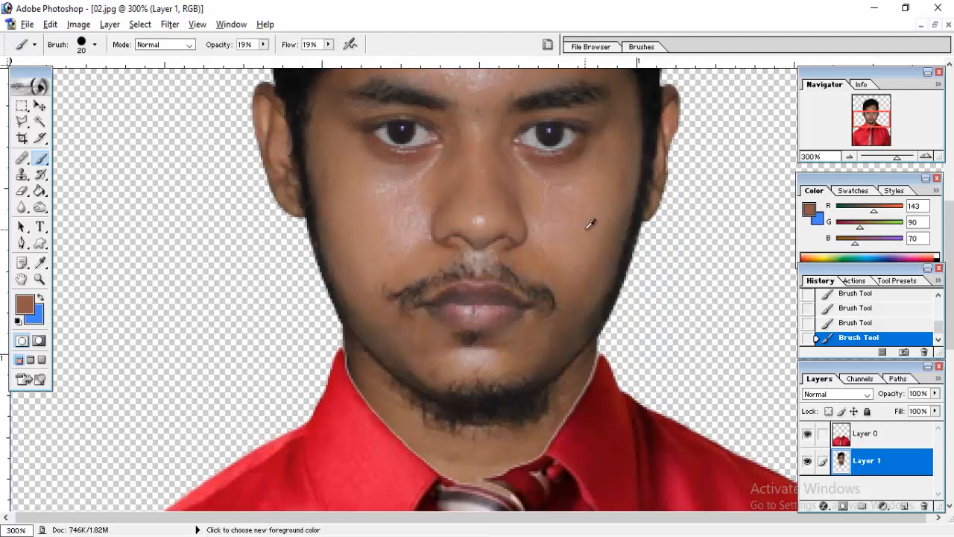
alt+click(589, 224)
key(bracketright)
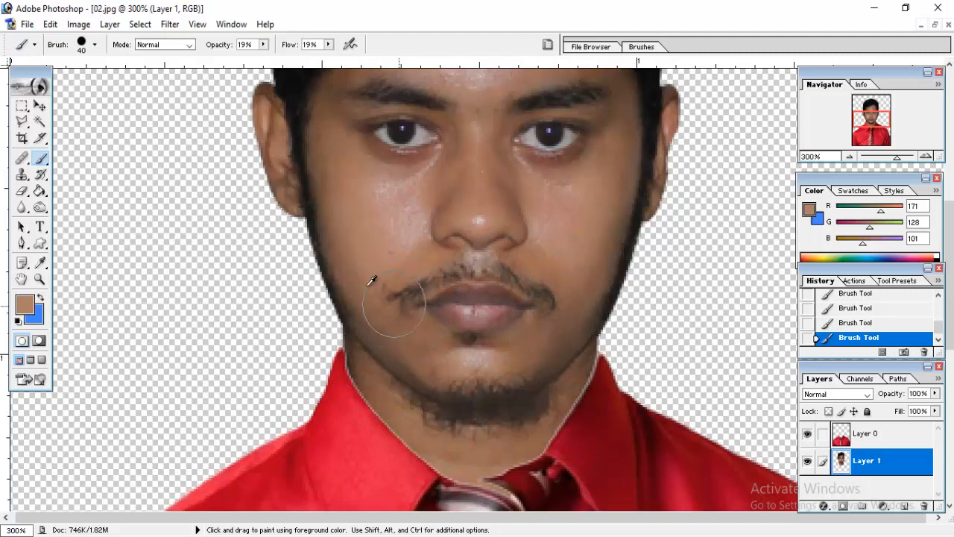
key(bracketleft)
key(bracketleft)
Sample a darker brown from the side of the forehead and even out the forehead skin with the 20 px brush
key(ctrl+0)
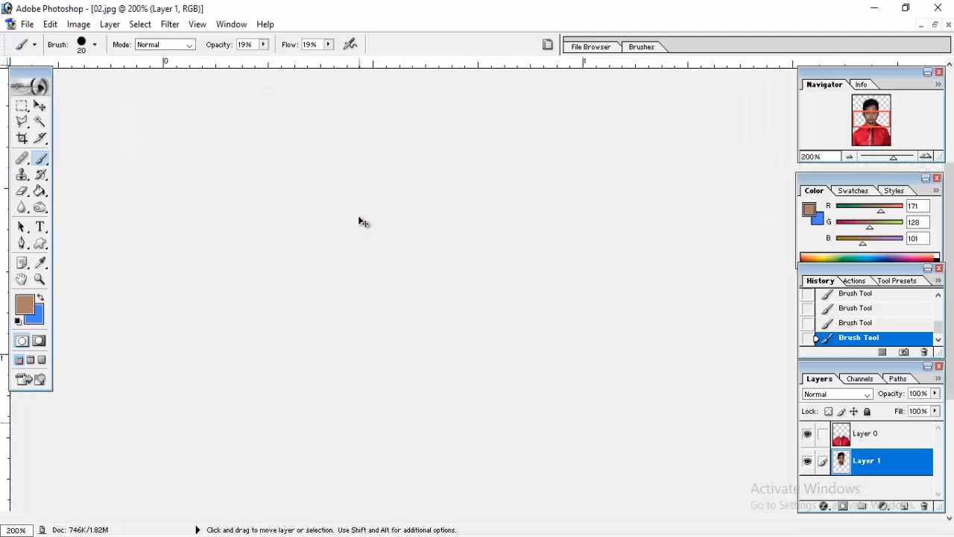
key(ctrl+plus)
key(ctrl+plus)
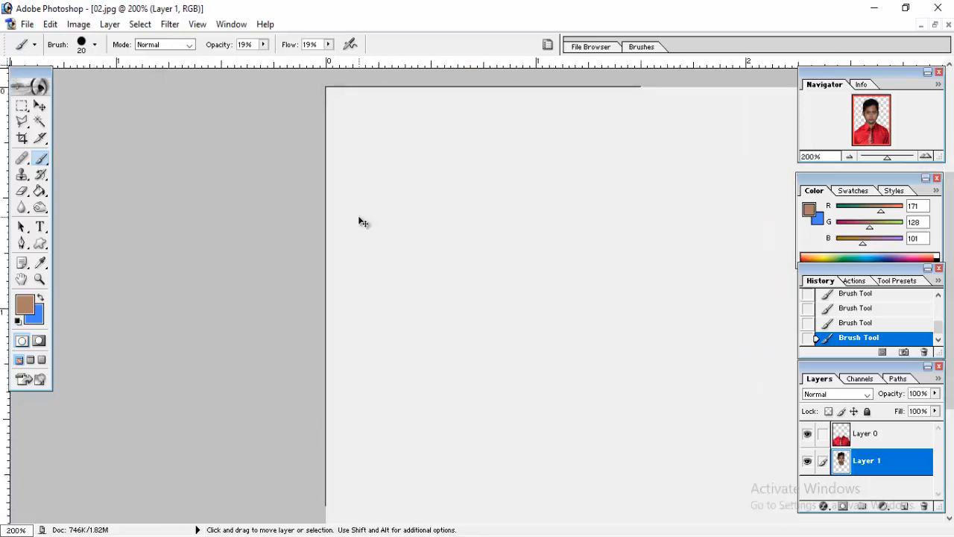
alt+click(551, 178)
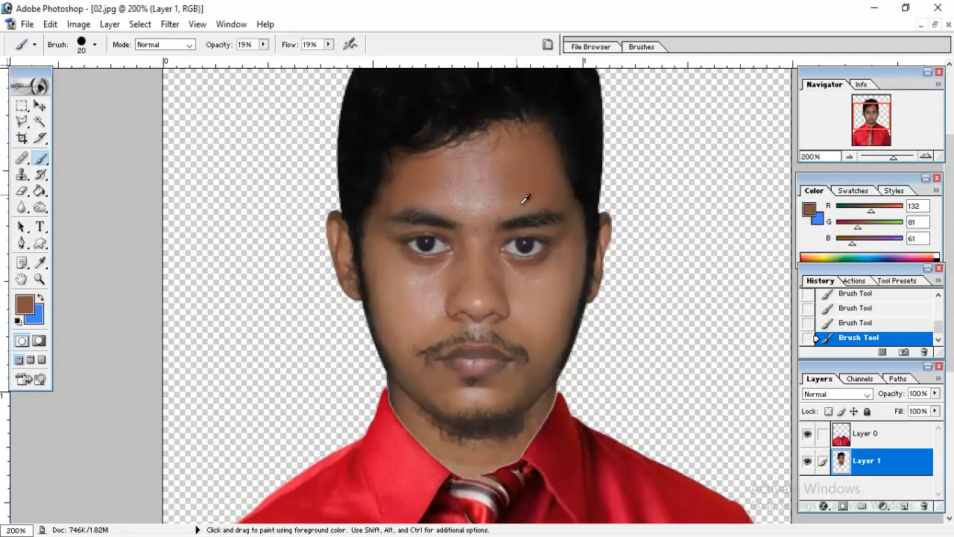
Brighten the head layer slightly with Levels by lowering the white input level
key(ctrl+minus)
key(ctrl+minus)
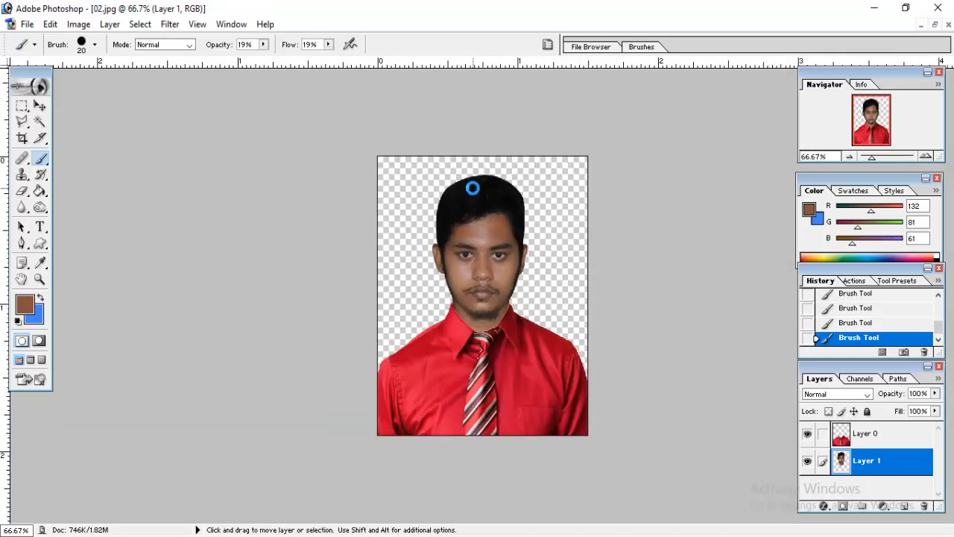
key(ctrl+l)
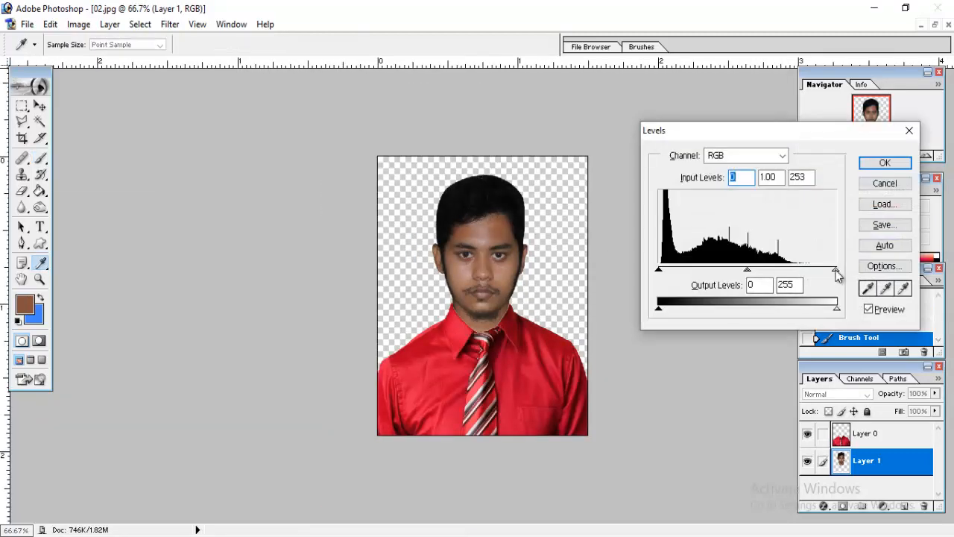
drag(836, 271, 830, 272)
click(884, 162)
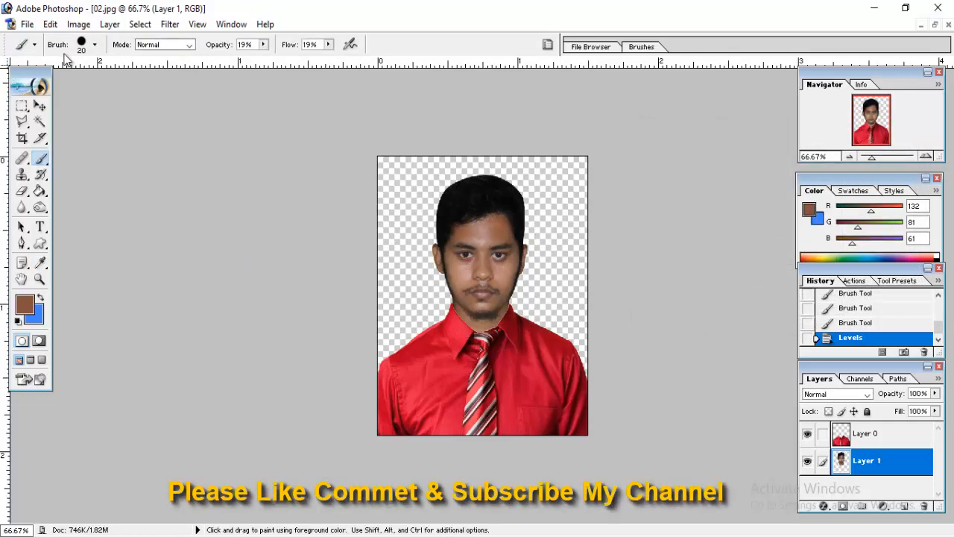
Lighten the head layer's midtones with an RGB Curves point at input 117, output 133
click(50, 24)
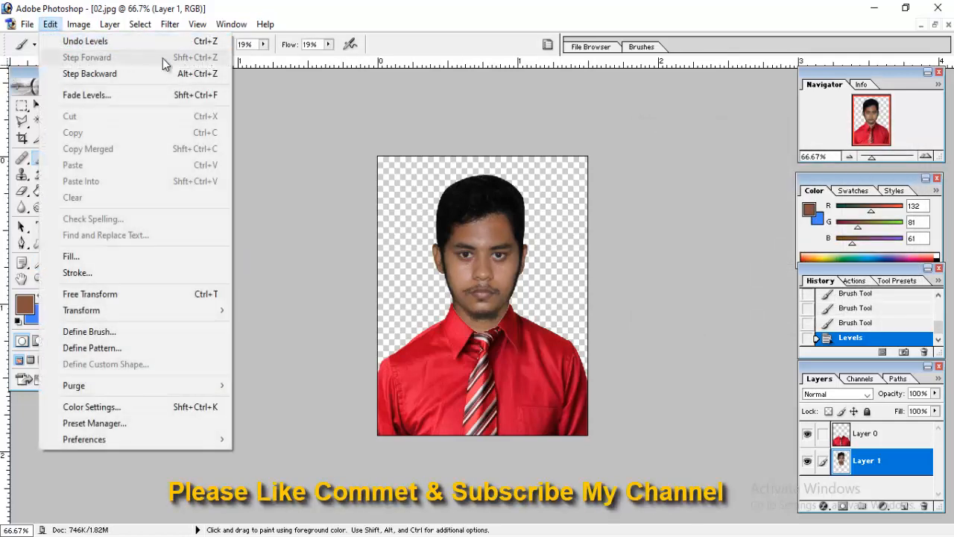
mouse_move(78, 24)
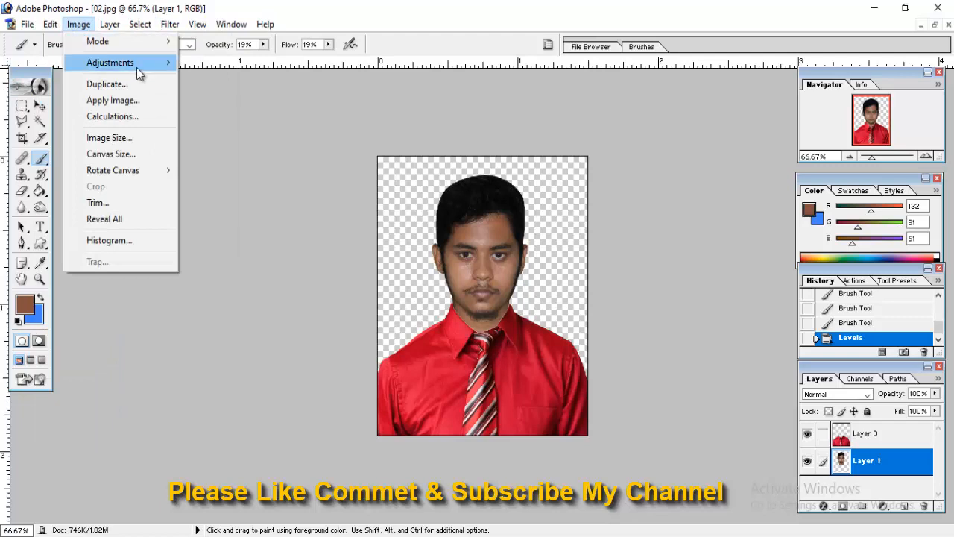
mouse_move(136, 63)
click(357, 128)
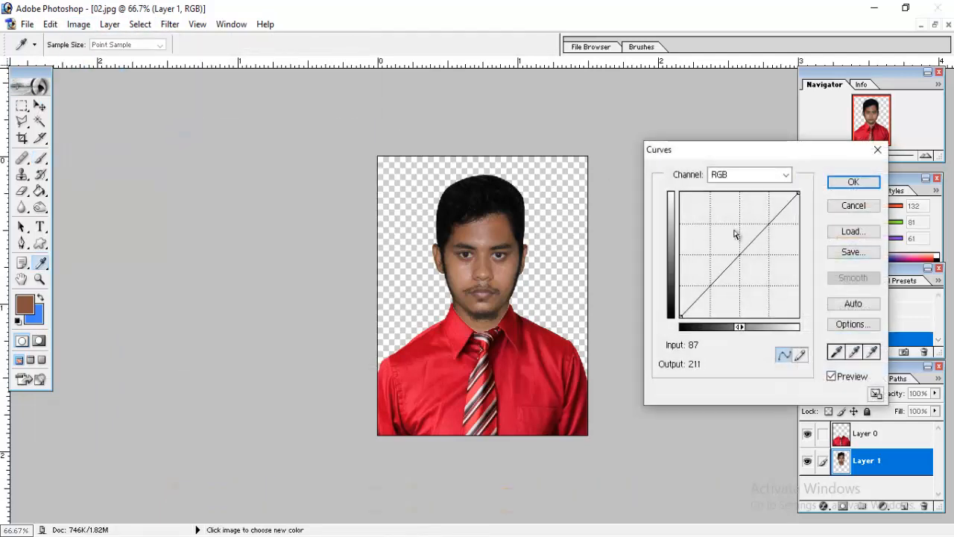
drag(736, 255, 735, 249)
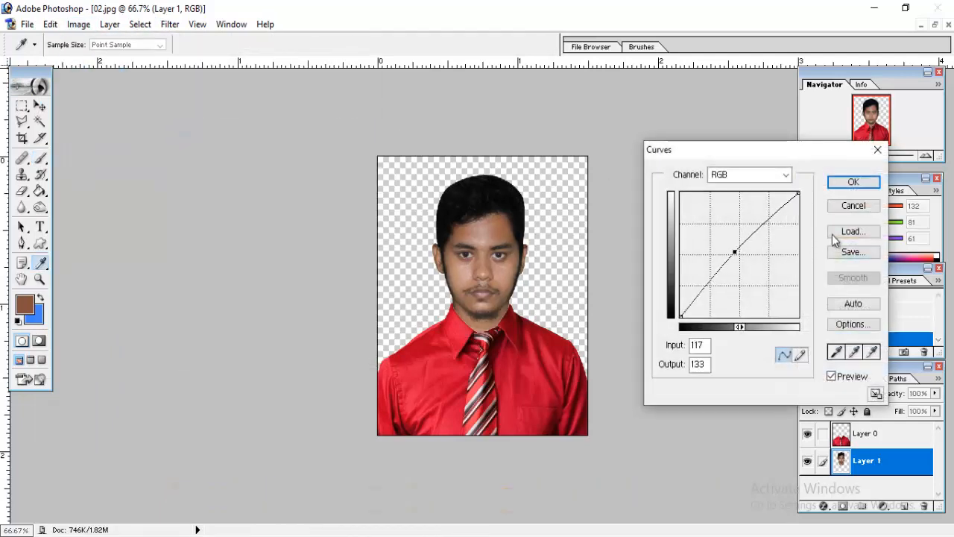
click(864, 185)
key(ctrl+minus)
key(ctrl+plus)
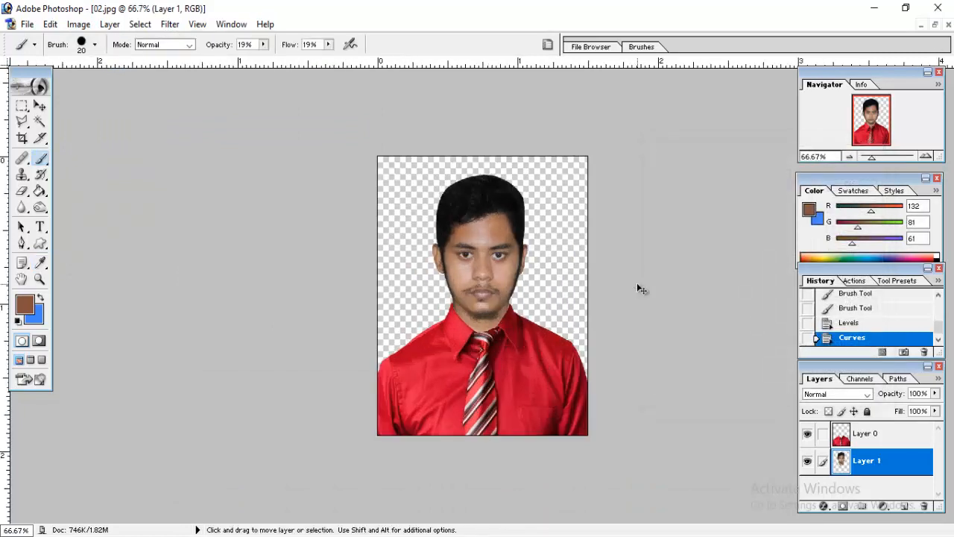
key(ctrl+minus)
key(ctrl+plus)
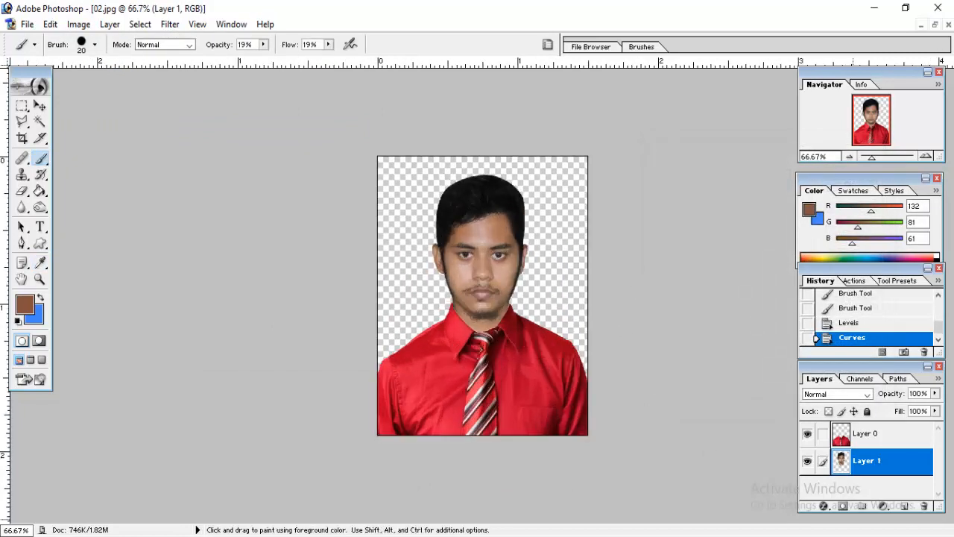
Add a new empty layer and place it beneath the head layer for the background
key(v)
key(ctrl+plus)
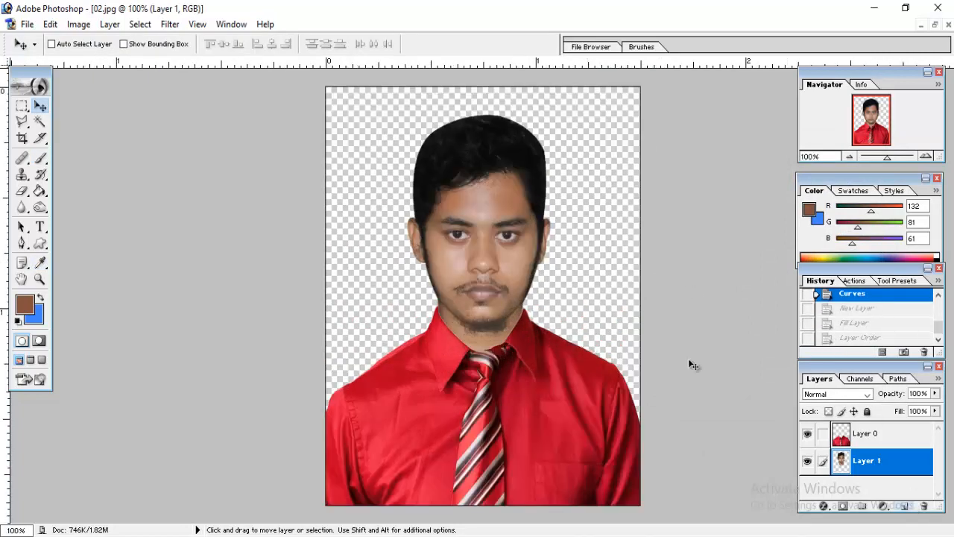
click(904, 506)
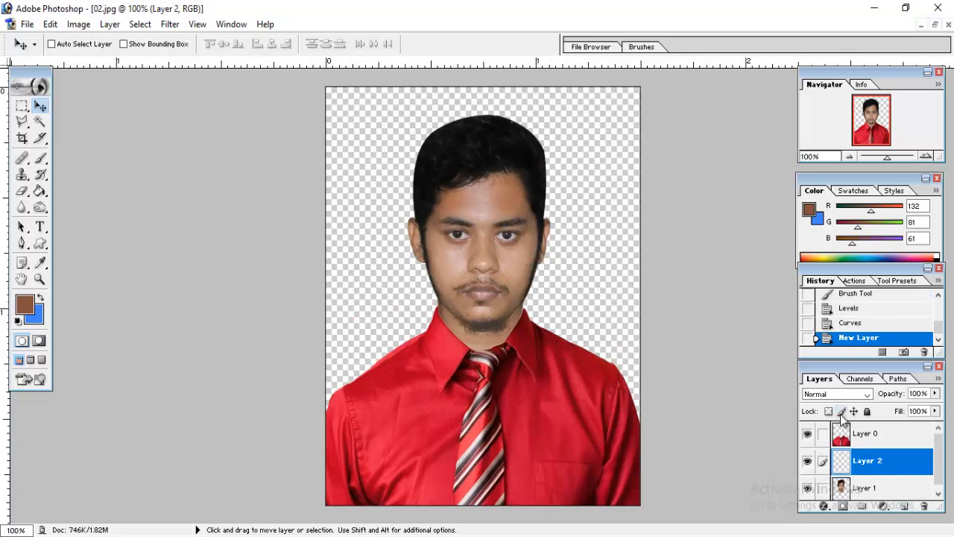
drag(856, 489, 857, 496)
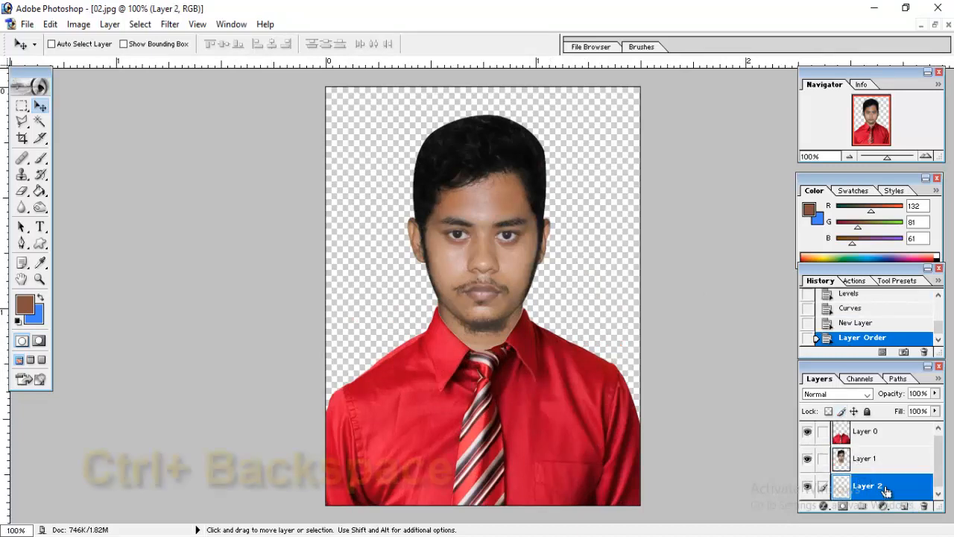
Fill the empty layer beneath the head with the blue background colour and check the whole portrait
key(ctrl+BackSpace)
click(22, 106)
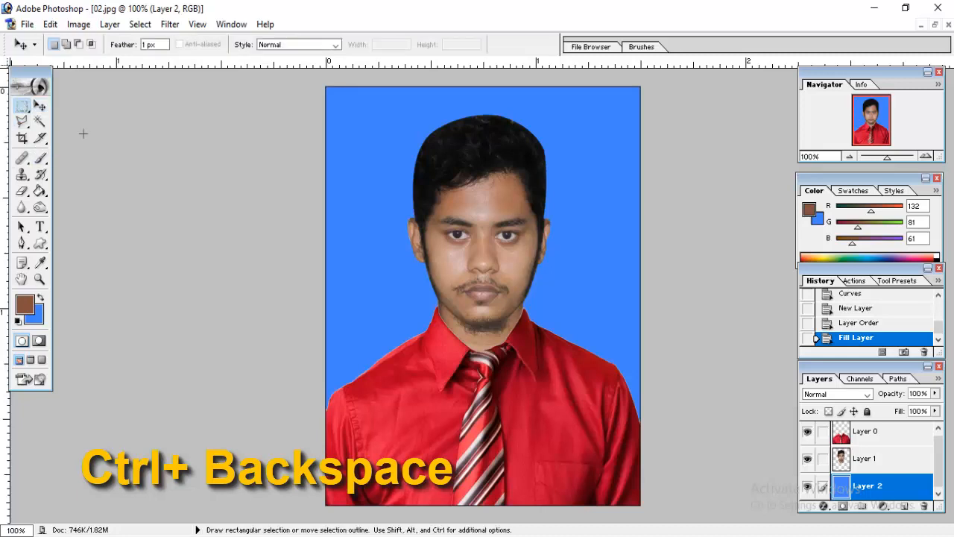
key(ctrl+0)
key(ctrl+minus)
key(ctrl+minus)
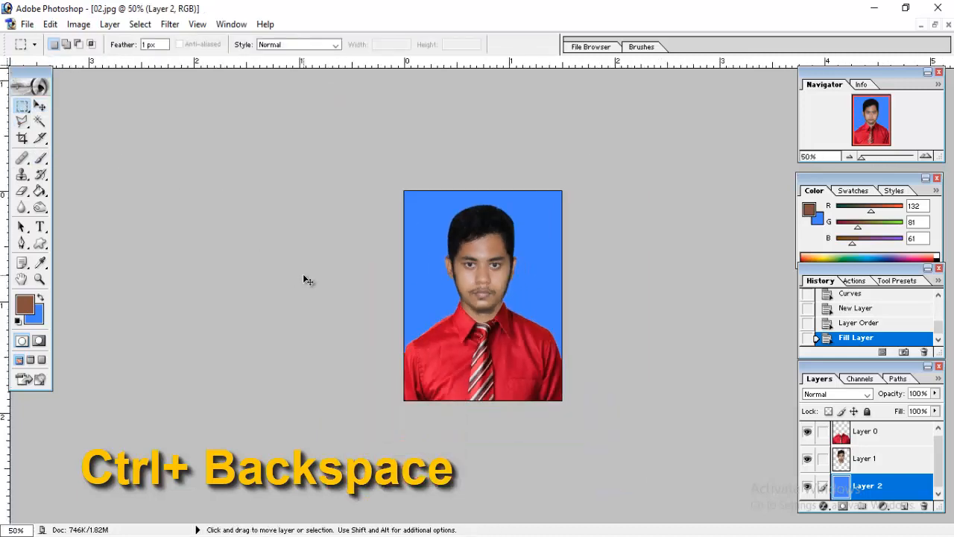
key(ctrl+plus)
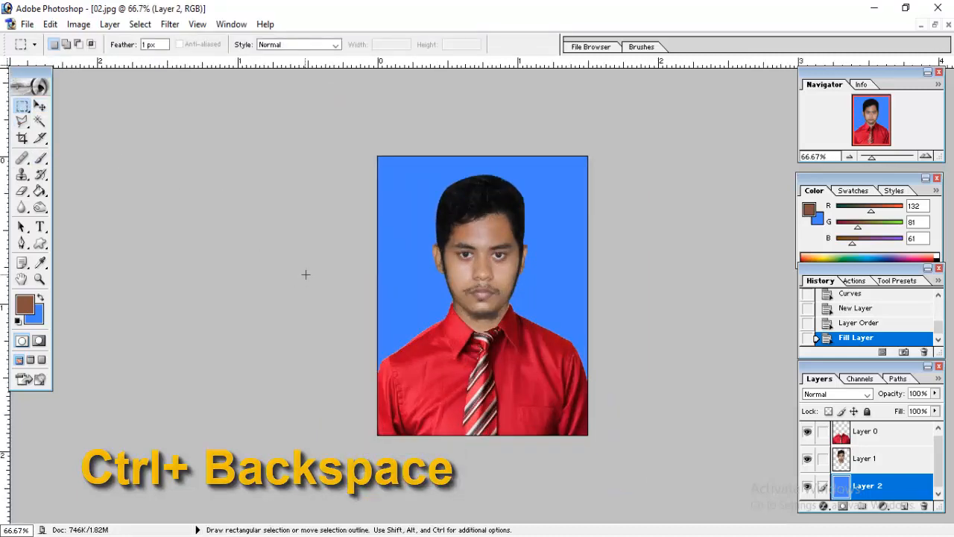
Show IMG_8959.JPG and 02.jpg side by side in floating windows, enlarging the 02.jpg window to fit the whole finished portrait for comparison
click(936, 26)
click(365, 209)
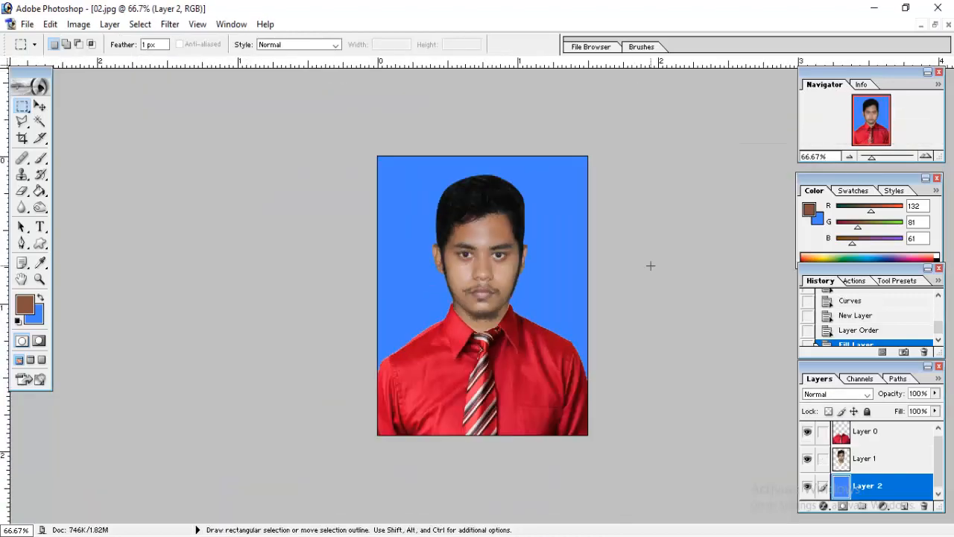
click(935, 24)
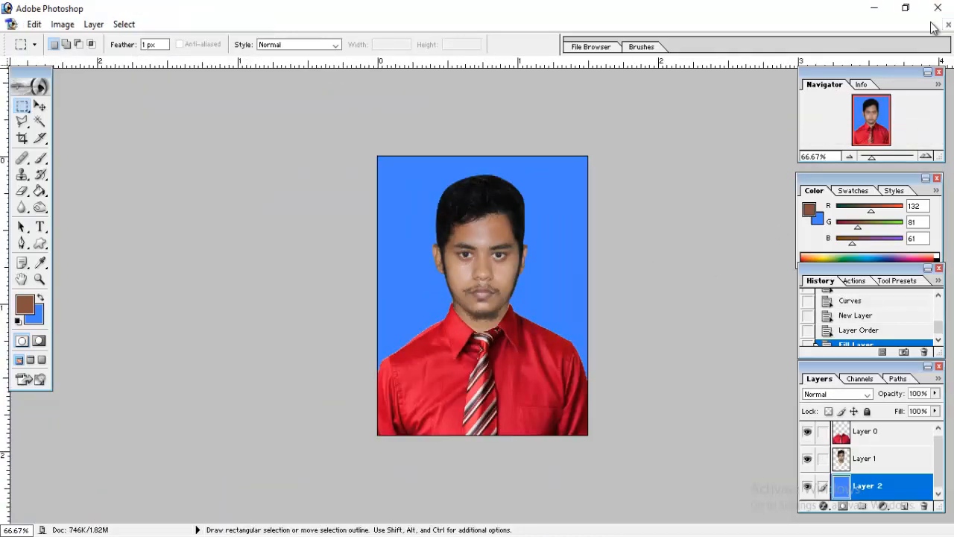
click(319, 228)
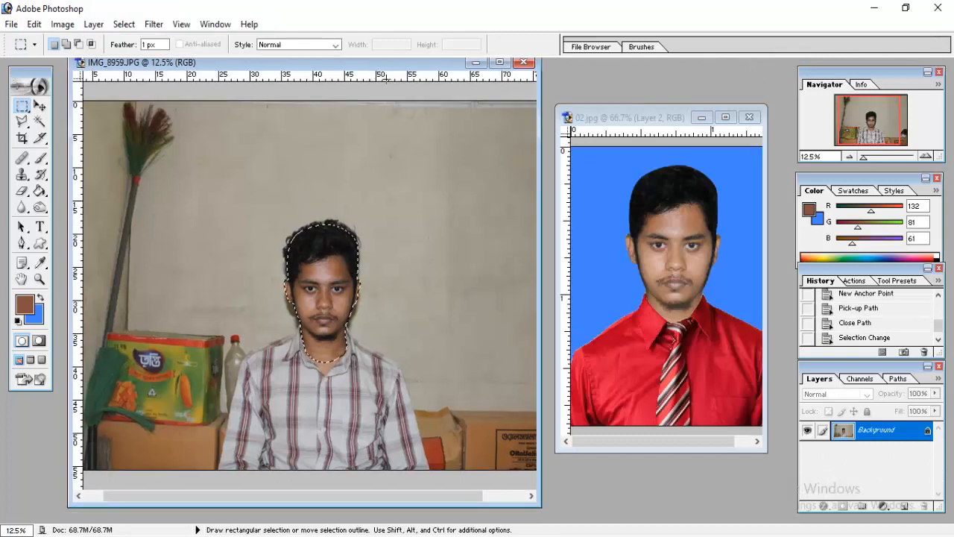
click(746, 375)
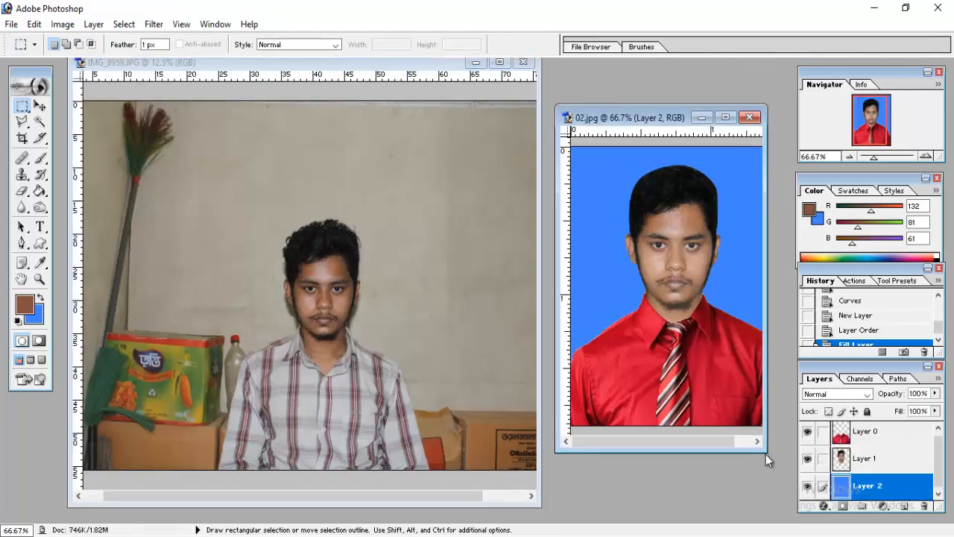
drag(772, 461, 797, 493)
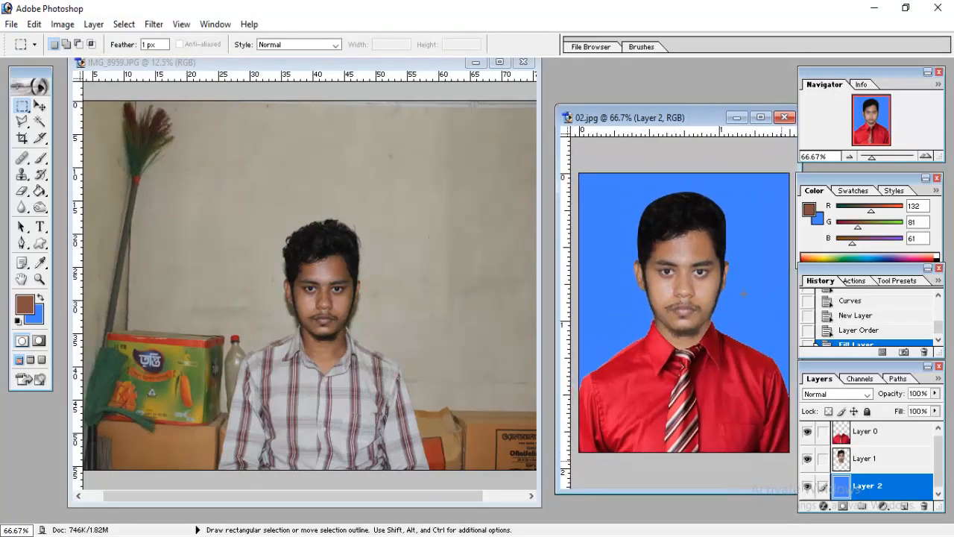
drag(689, 129, 629, 121)
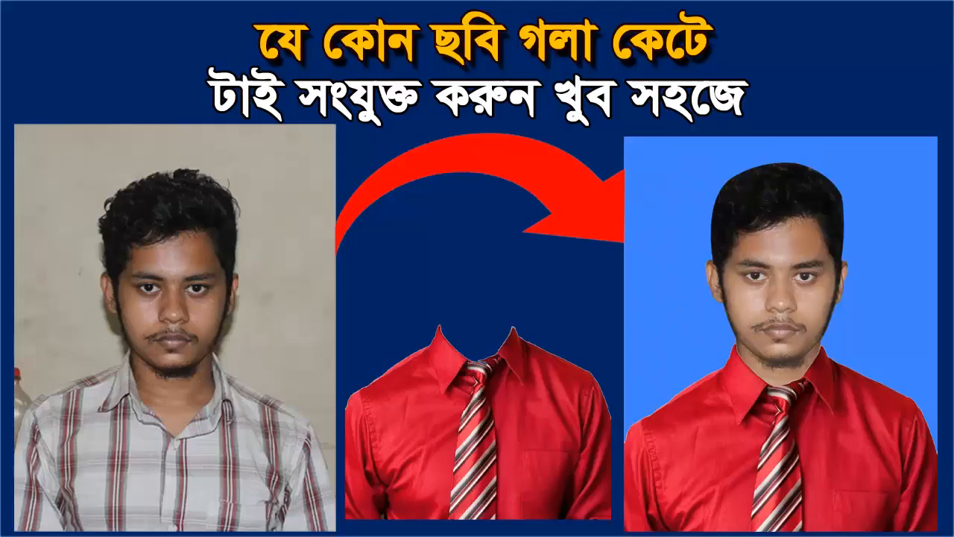